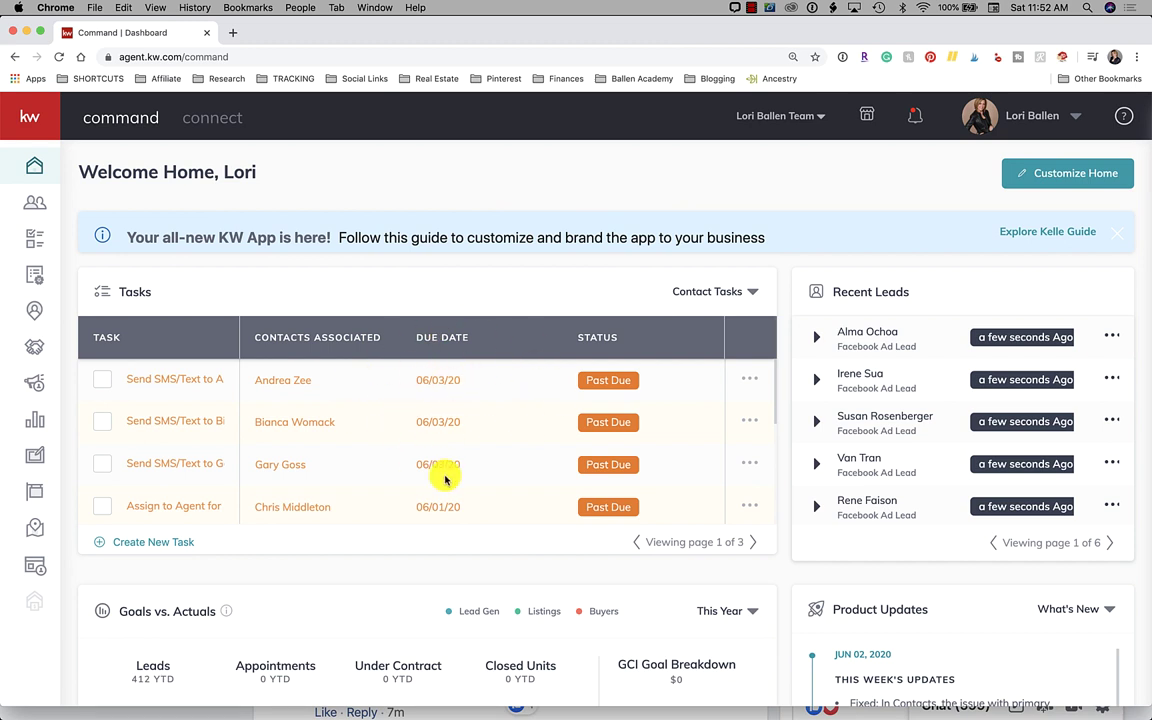
Step: Open the Designs section and look over the saved design templates
mouse_move(488, 380)
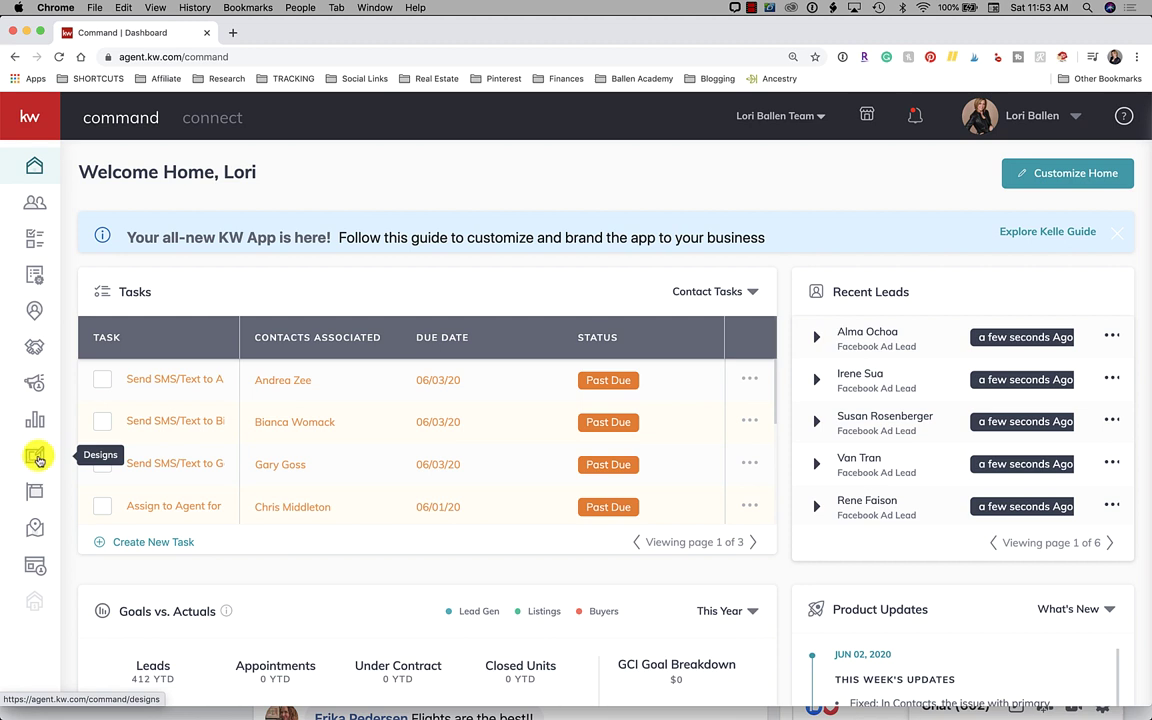
left_click(38, 459)
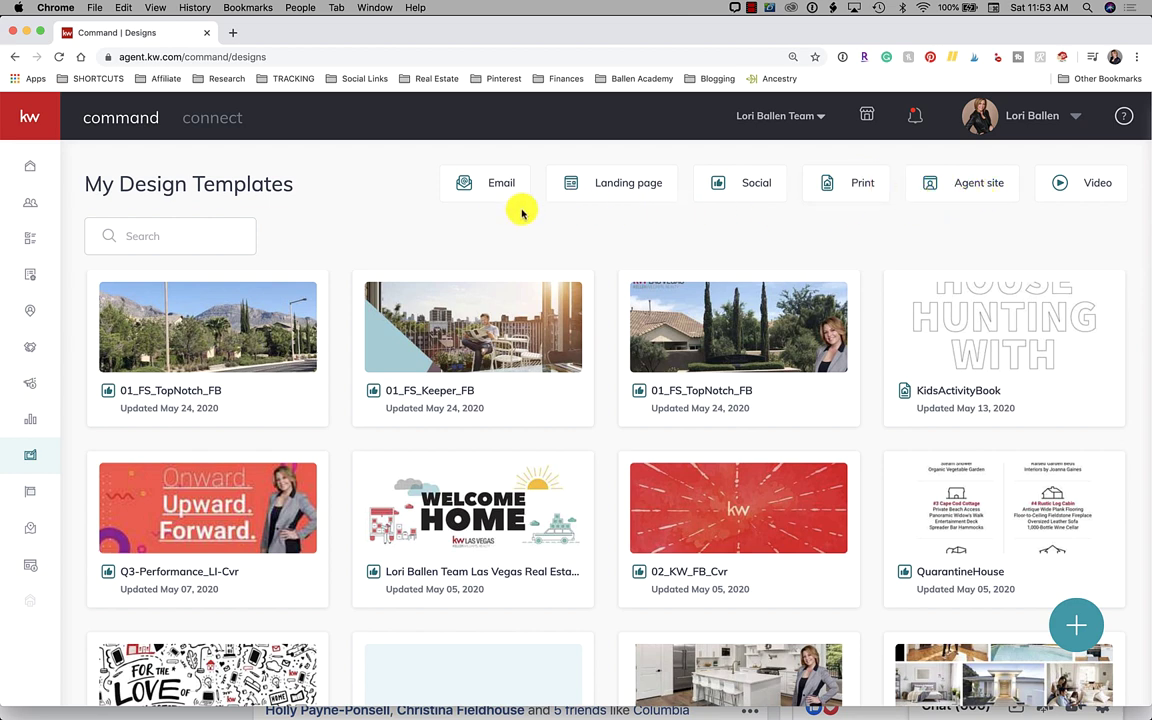
scroll(977, 239, "down", 2)
scroll(977, 239, "up", 2)
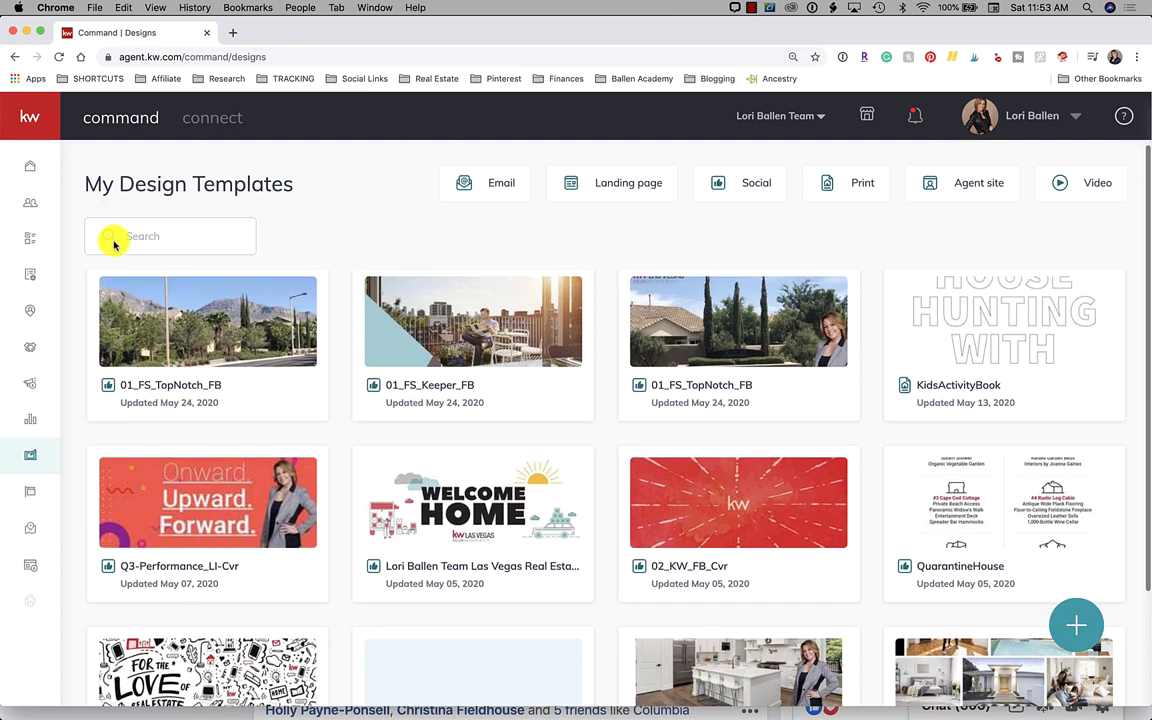
left_click(202, 240)
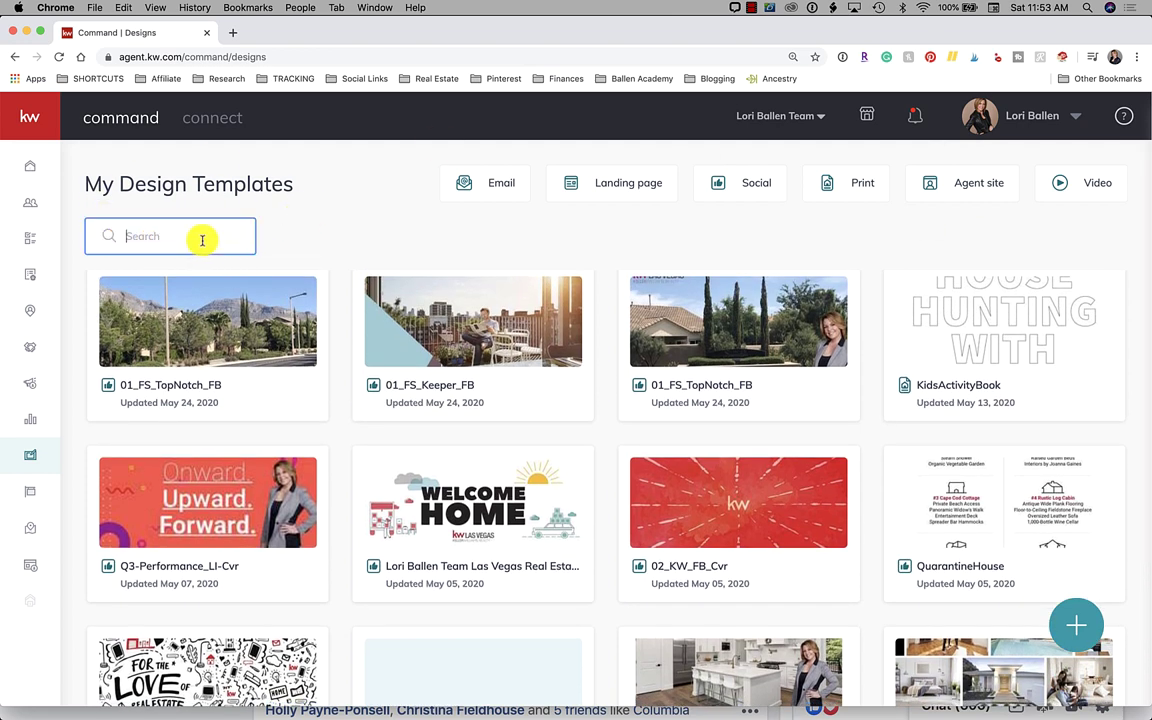
left_click(1077, 122)
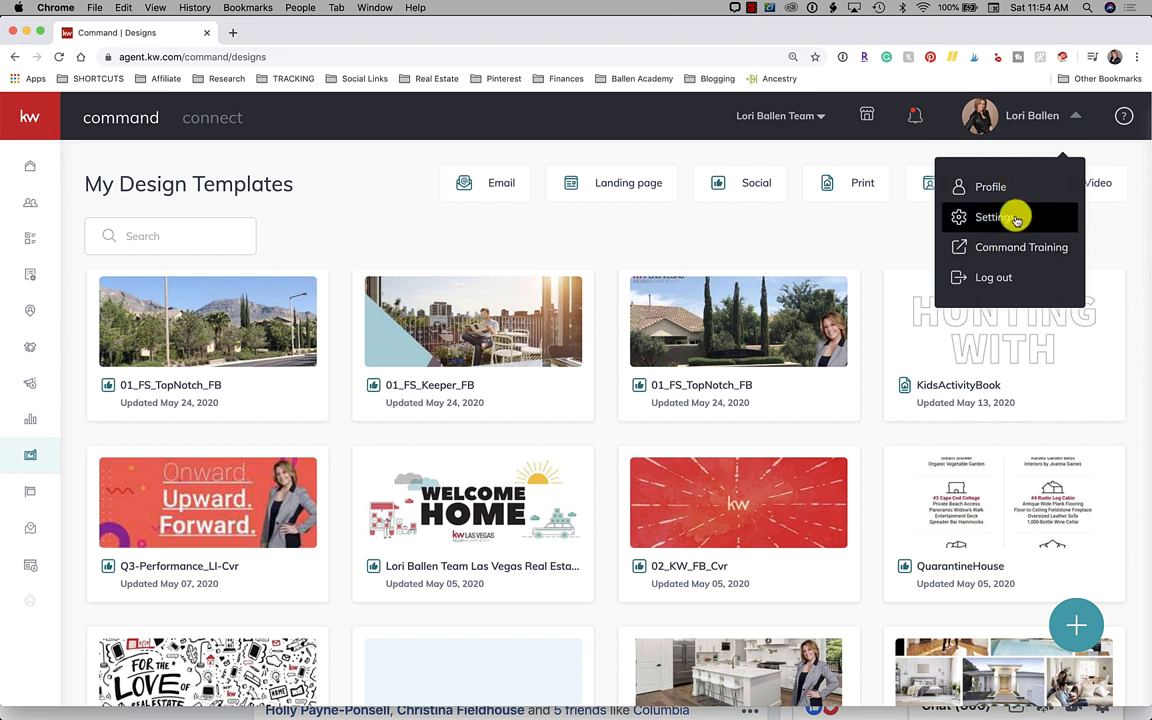
left_click(345, 158)
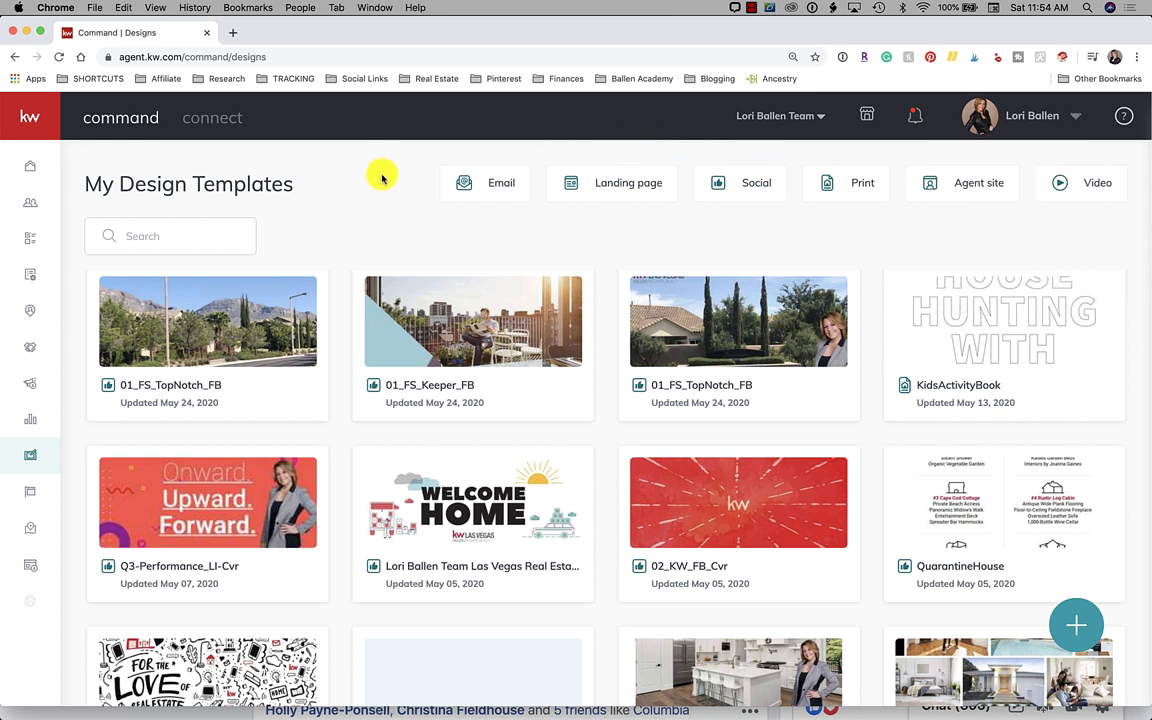
Step: Start a new Print design without importing photos and text from a listing
left_click(1086, 628)
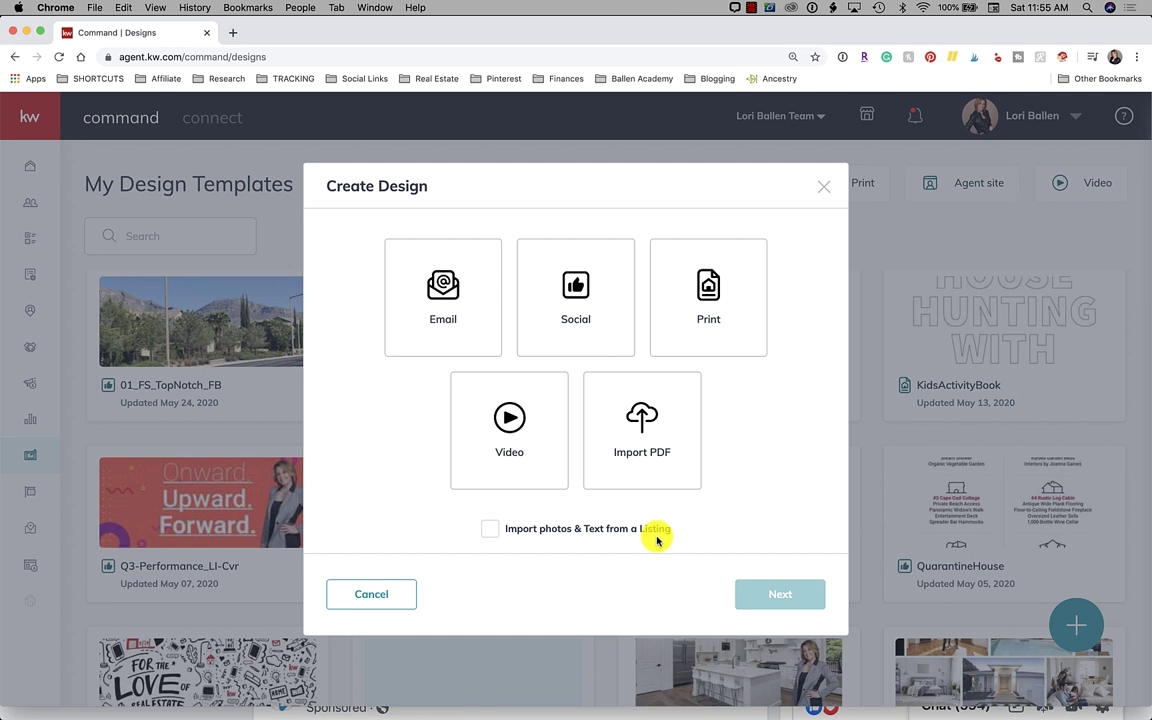
left_click(491, 530)
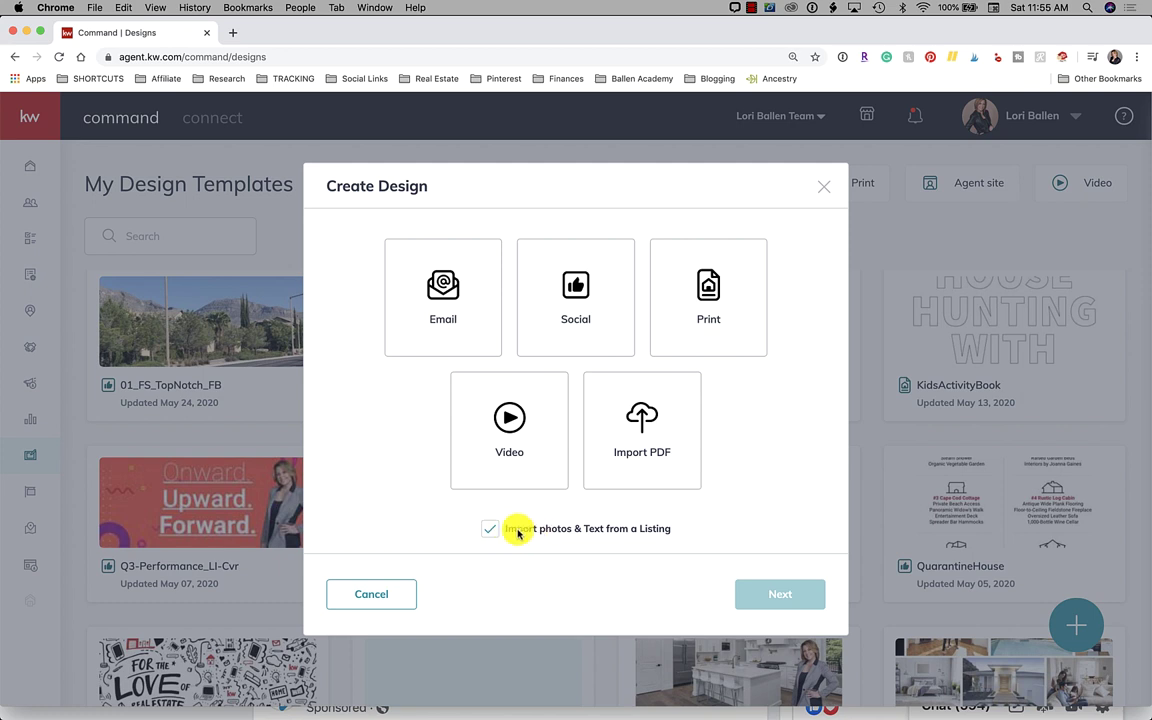
left_click(490, 530)
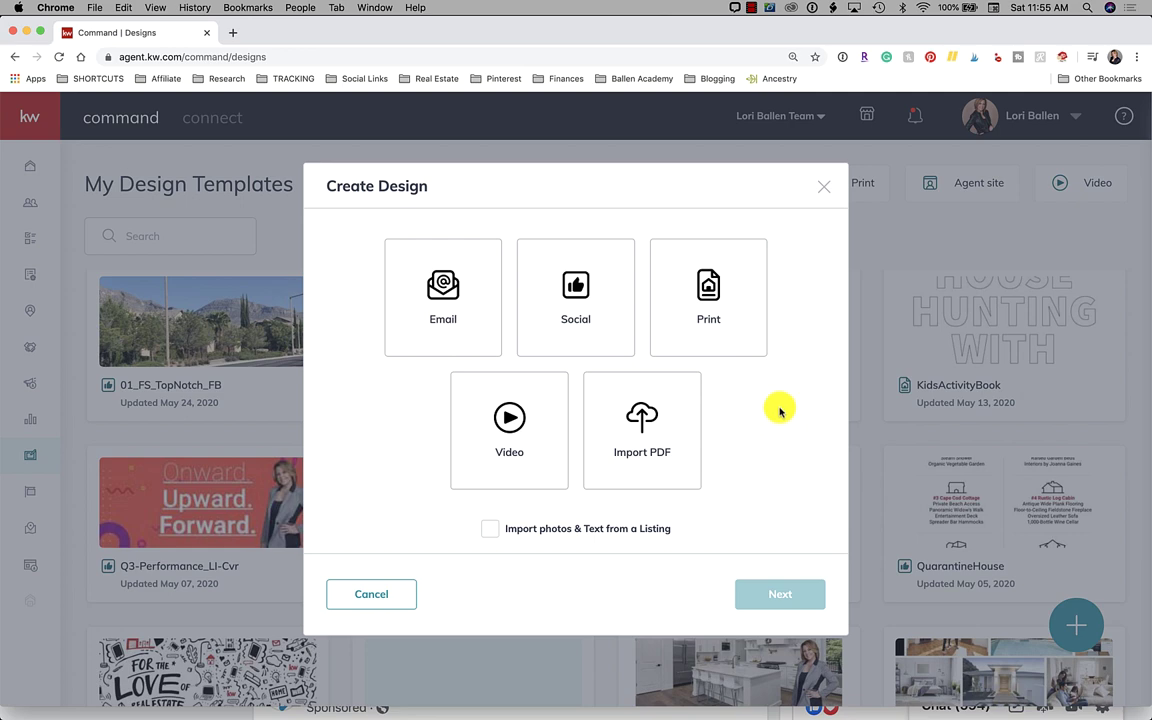
left_click(708, 290)
left_click(790, 594)
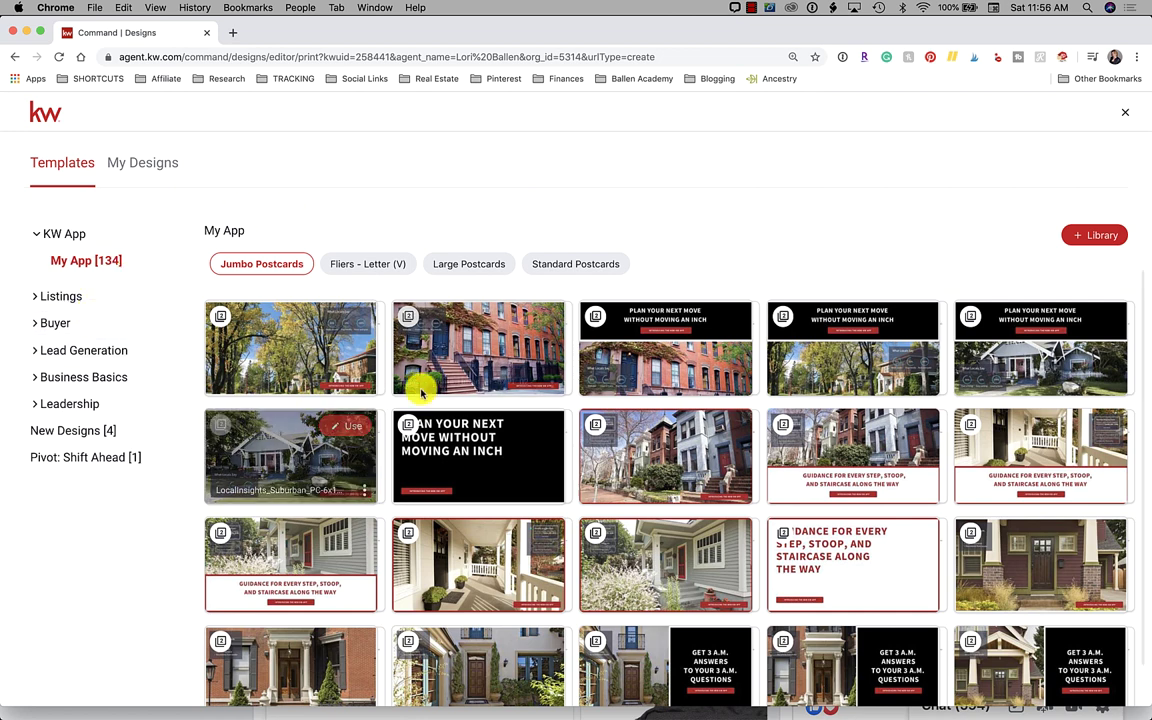
Step: Browse the Lead Generation print templates in the Home Value, Event Invitations and Client Love categories
left_click(76, 350)
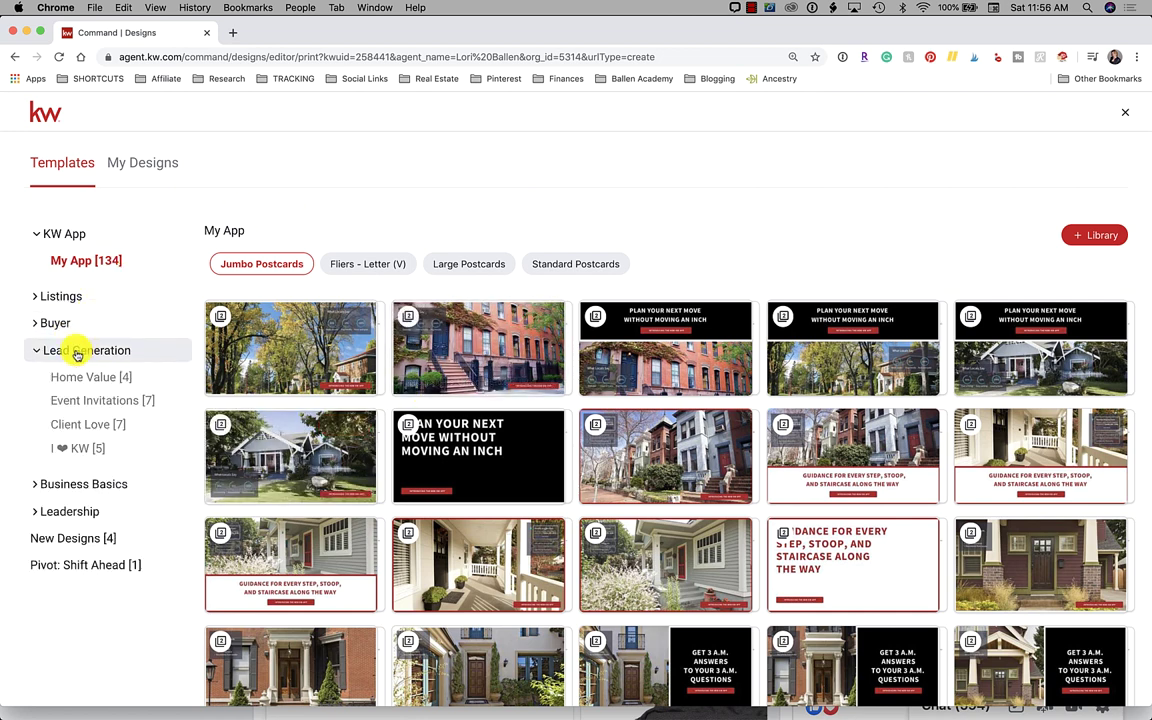
left_click(96, 403)
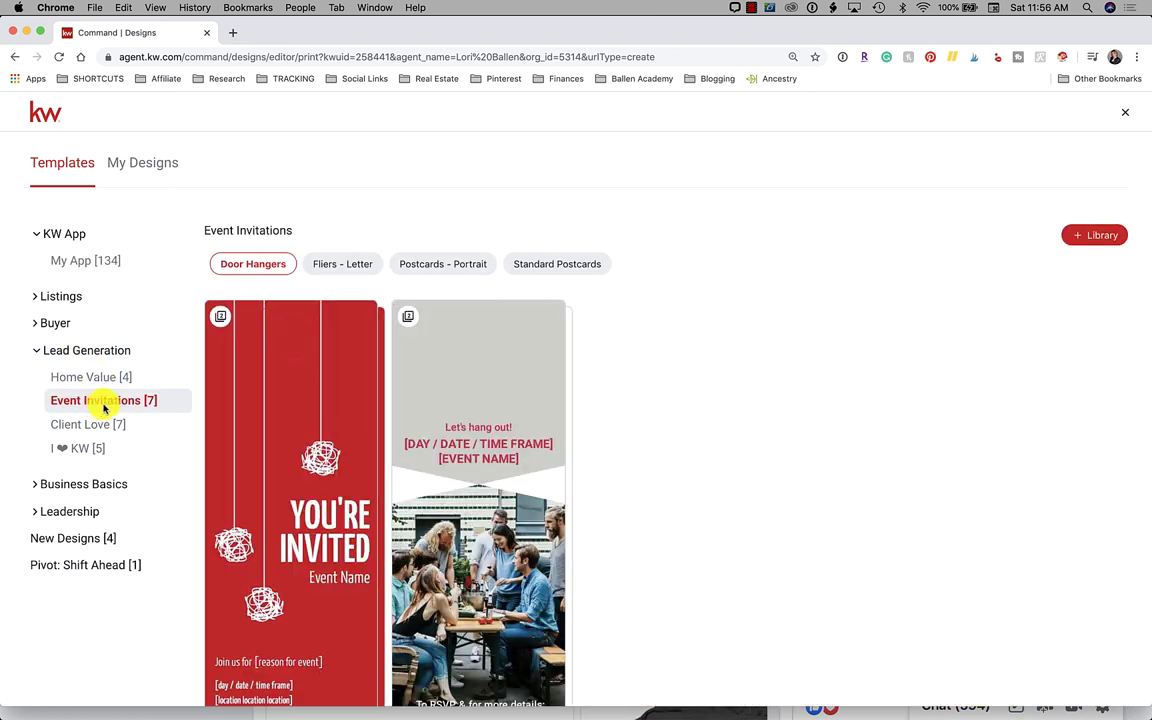
left_click(103, 427)
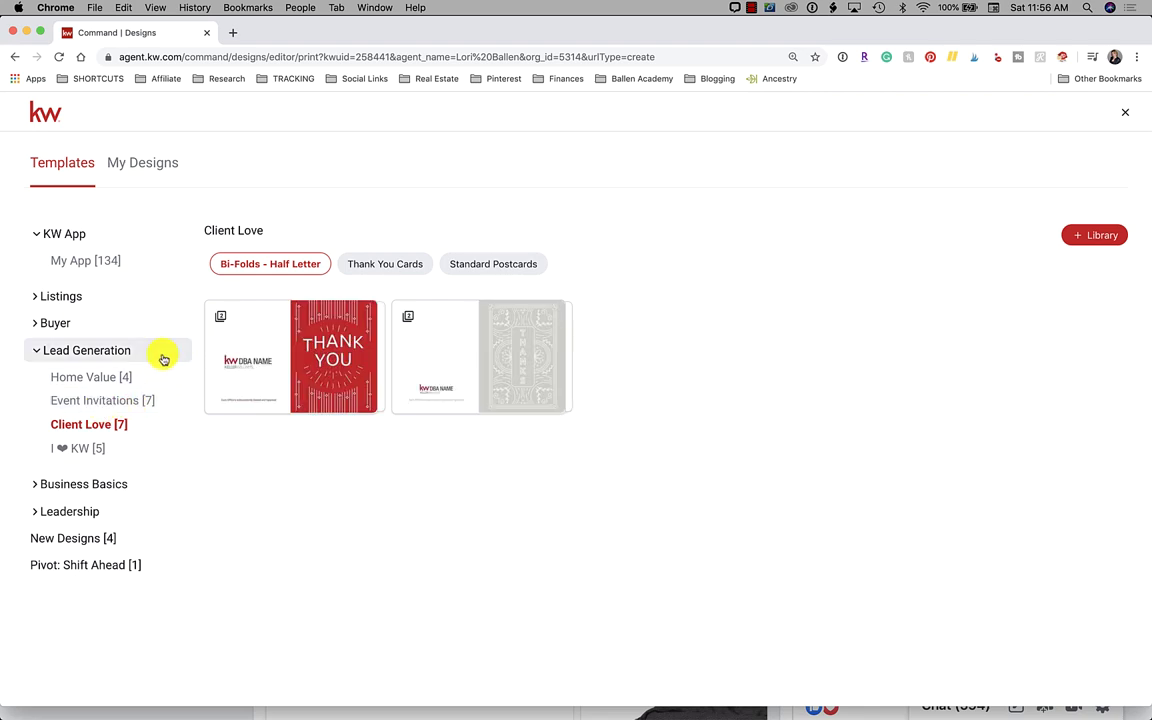
left_click(113, 377)
left_click(110, 401)
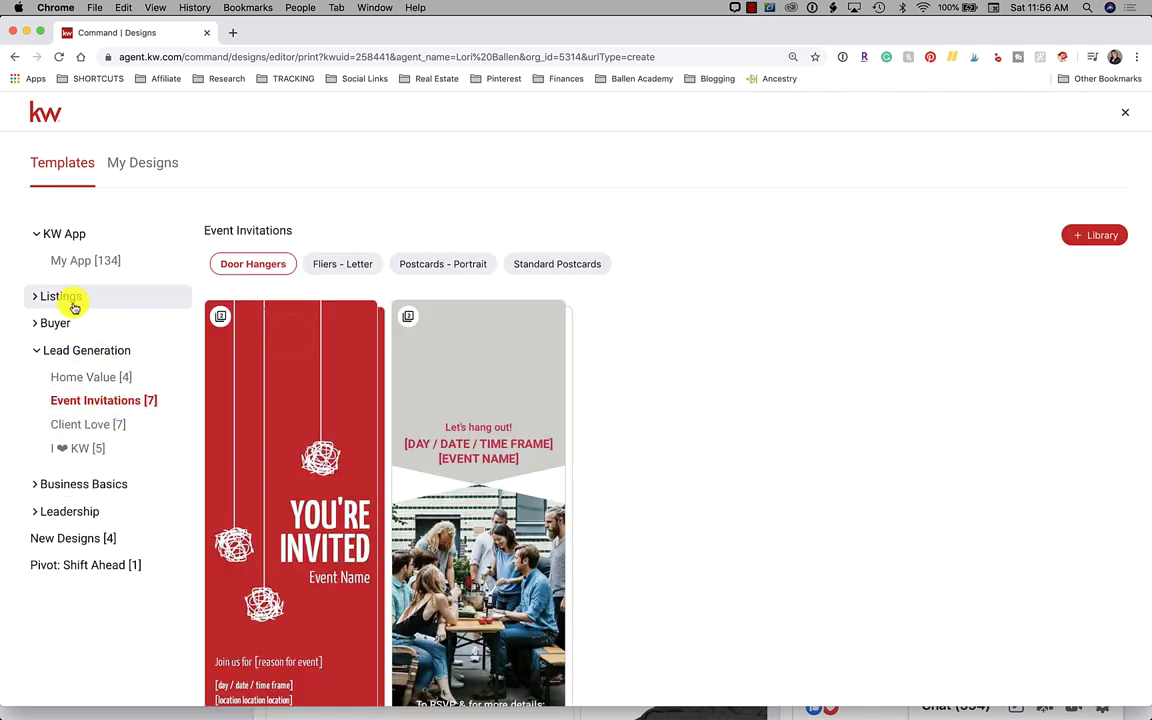
Step: Open the For Sale door hanger template "Let's get down to the details" from Listings for editing and collapse the page thumbnails
left_click(62, 296)
left_click(84, 350)
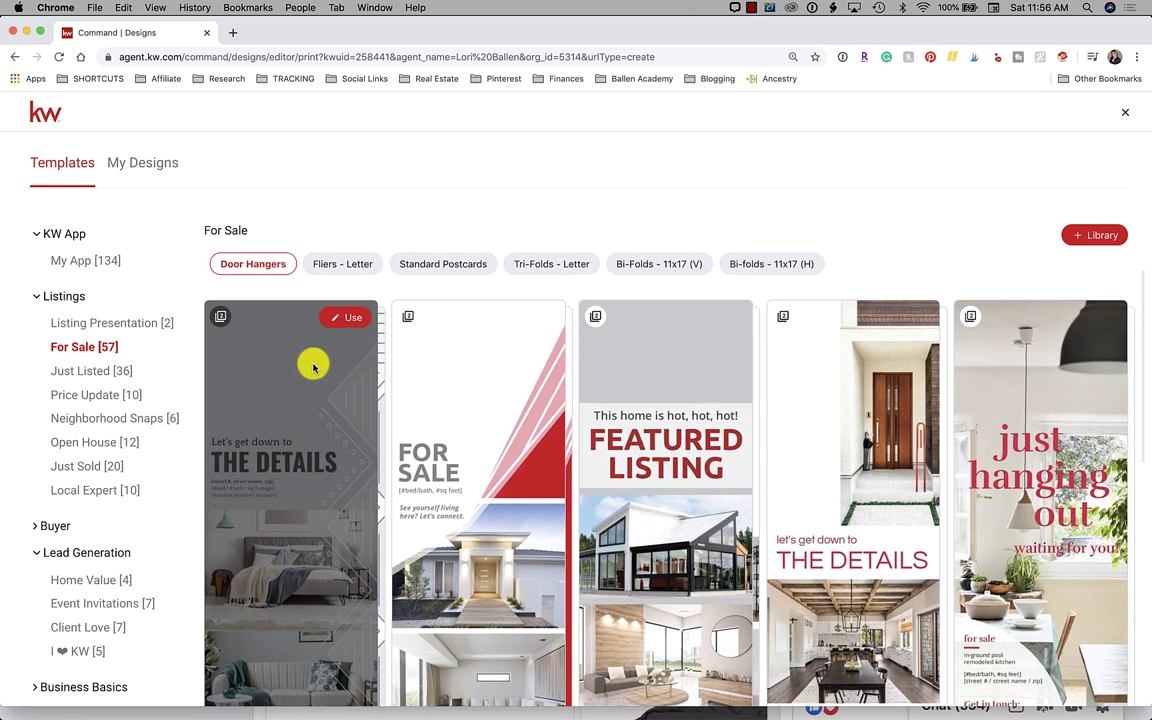
left_click(355, 318)
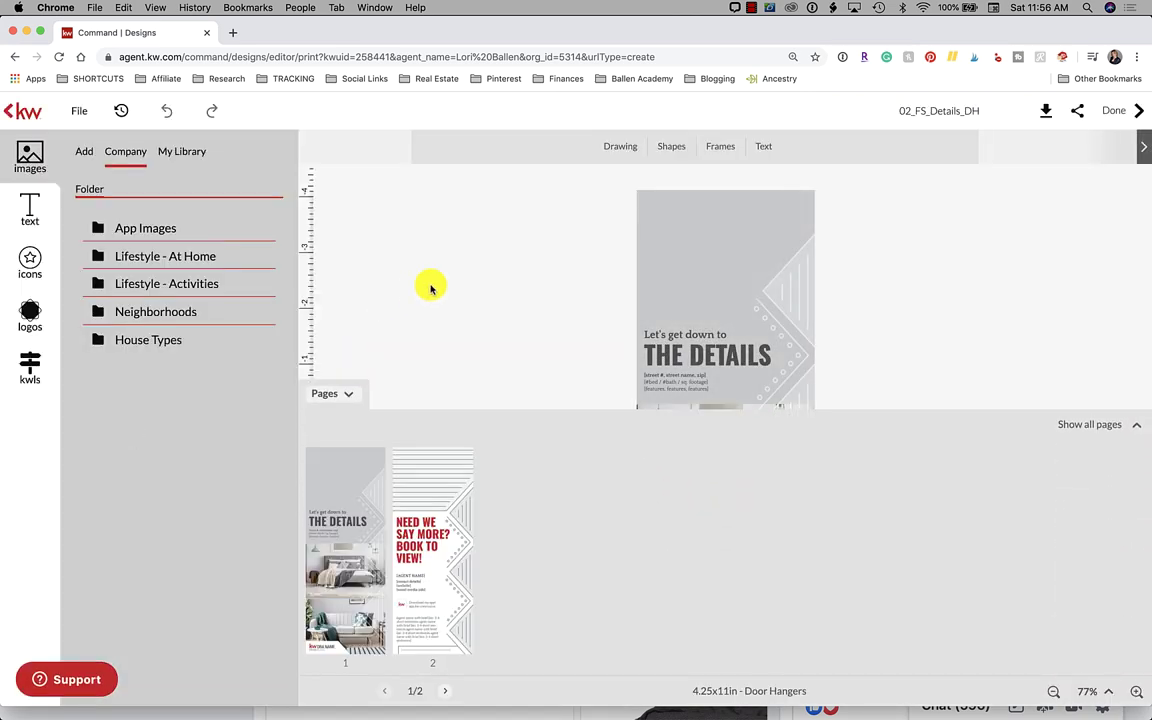
left_click(353, 396)
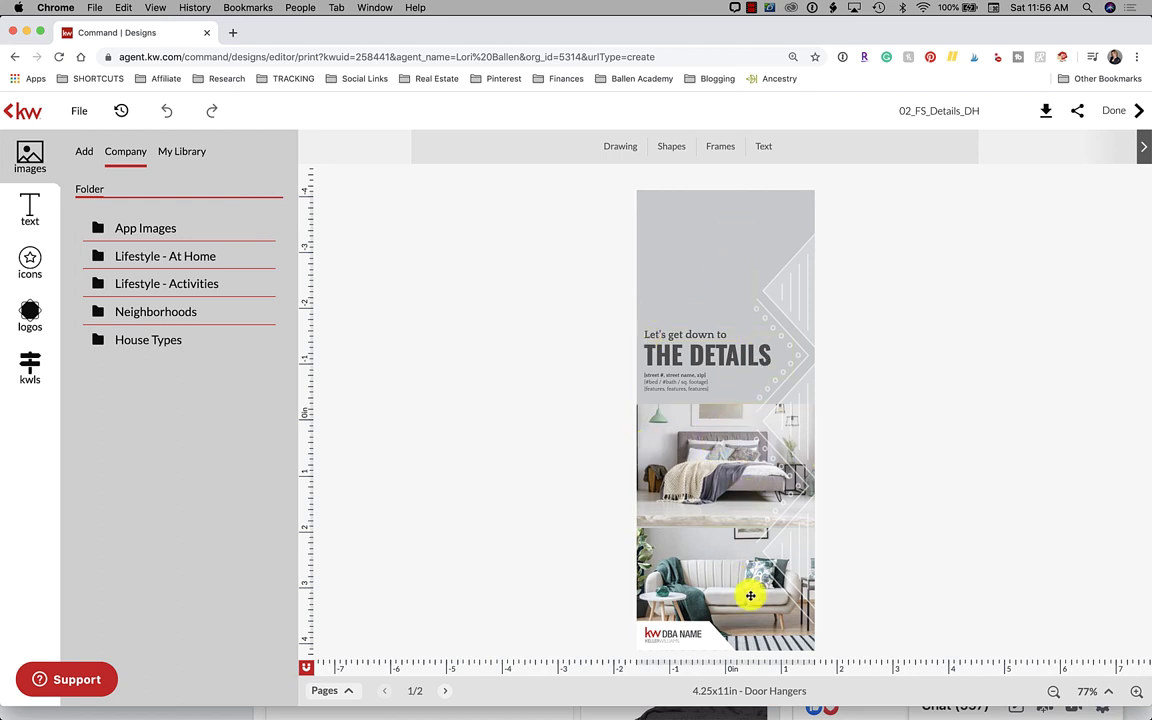
Step: Move the white geometric line pattern off the page to its left and nudge the bedroom photo slightly right, leaving its crop as is
left_click(722, 442)
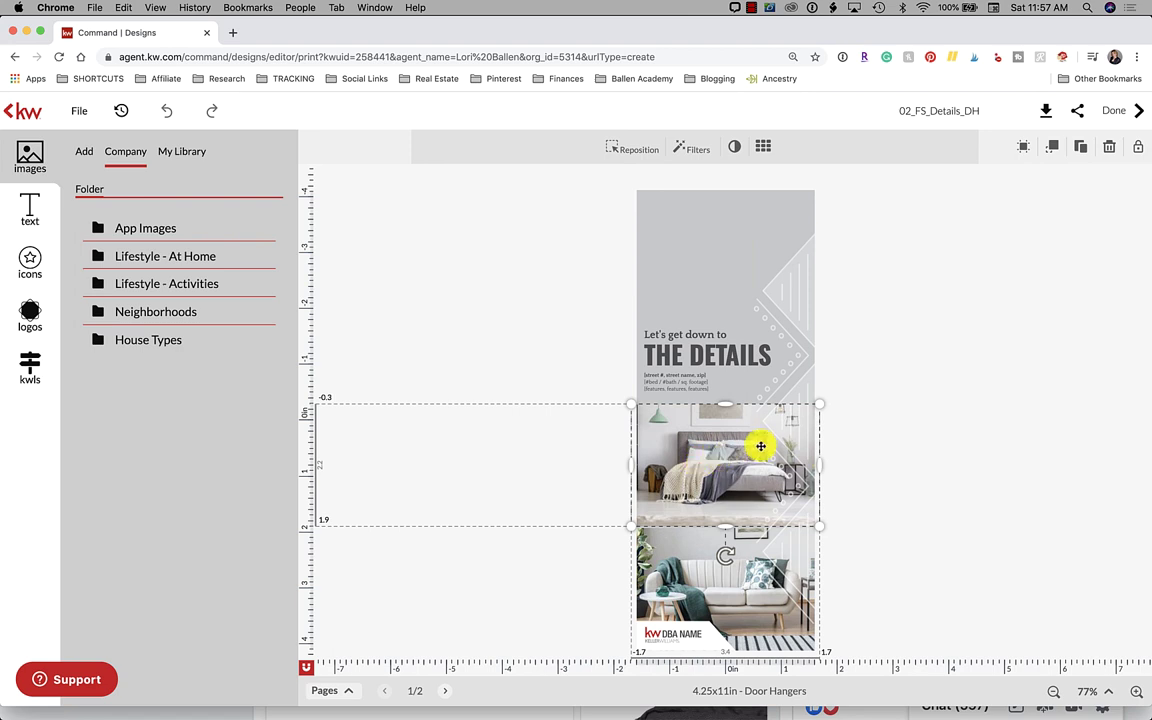
left_click_drag(762, 446, 563, 435)
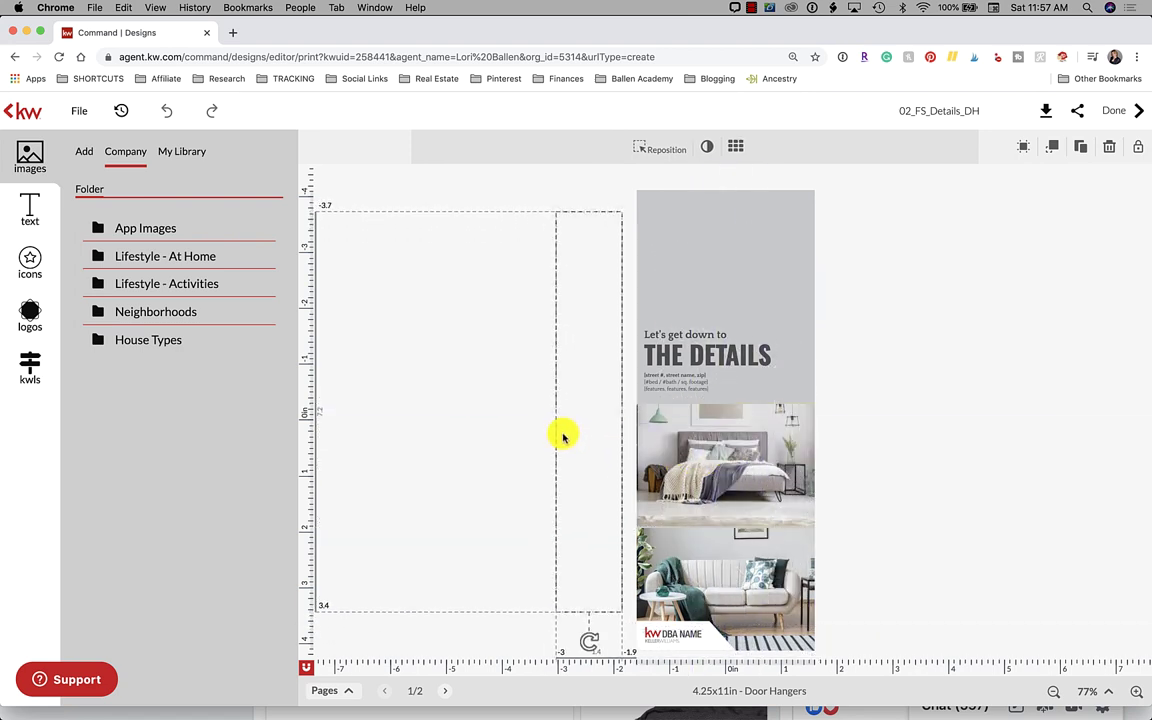
left_click(708, 462)
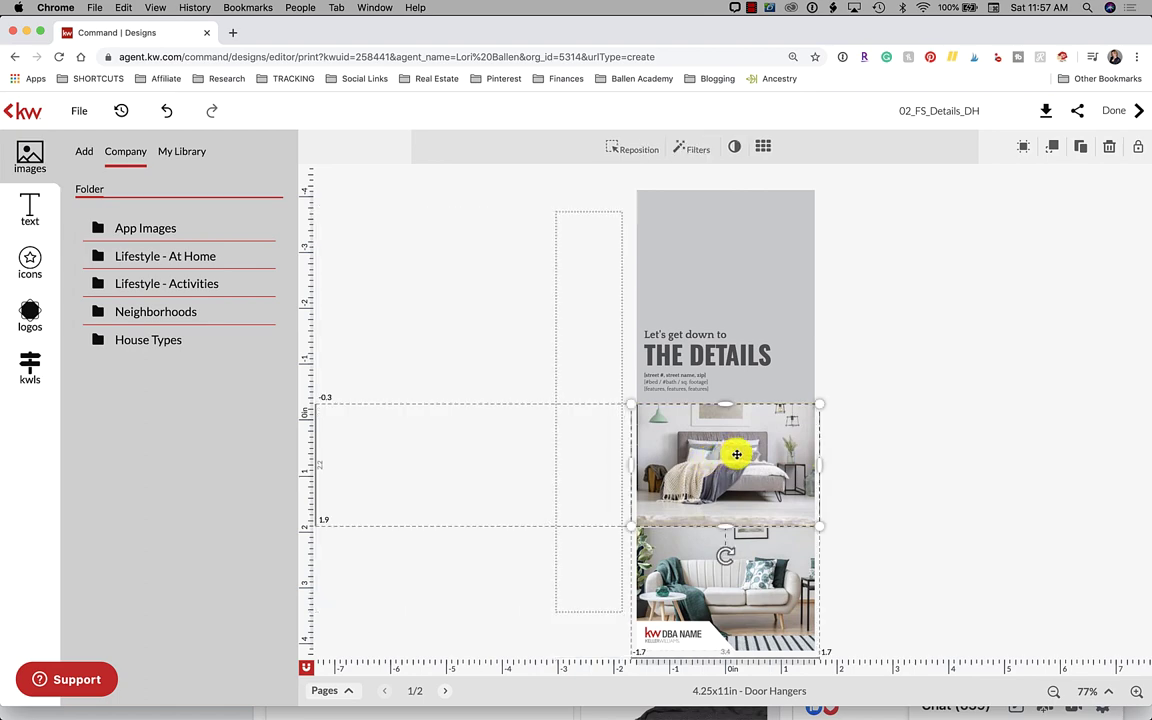
mouse_move(736, 455)
left_mouse_down()
mouse_move(586, 453)
mouse_move(761, 460)
mouse_move(779, 435)
mouse_move(645, 374)
mouse_move(797, 342)
mouse_move(743, 473)
mouse_move(761, 471)
mouse_move(745, 455)
left_mouse_up()
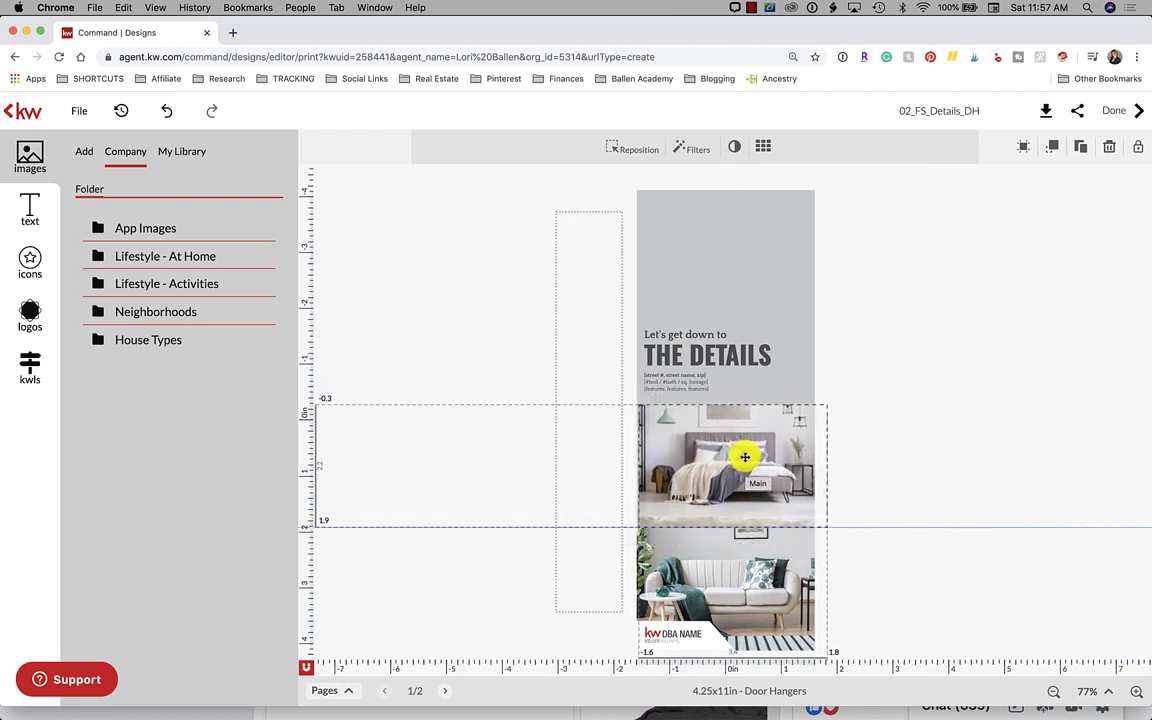
double_click(745, 457)
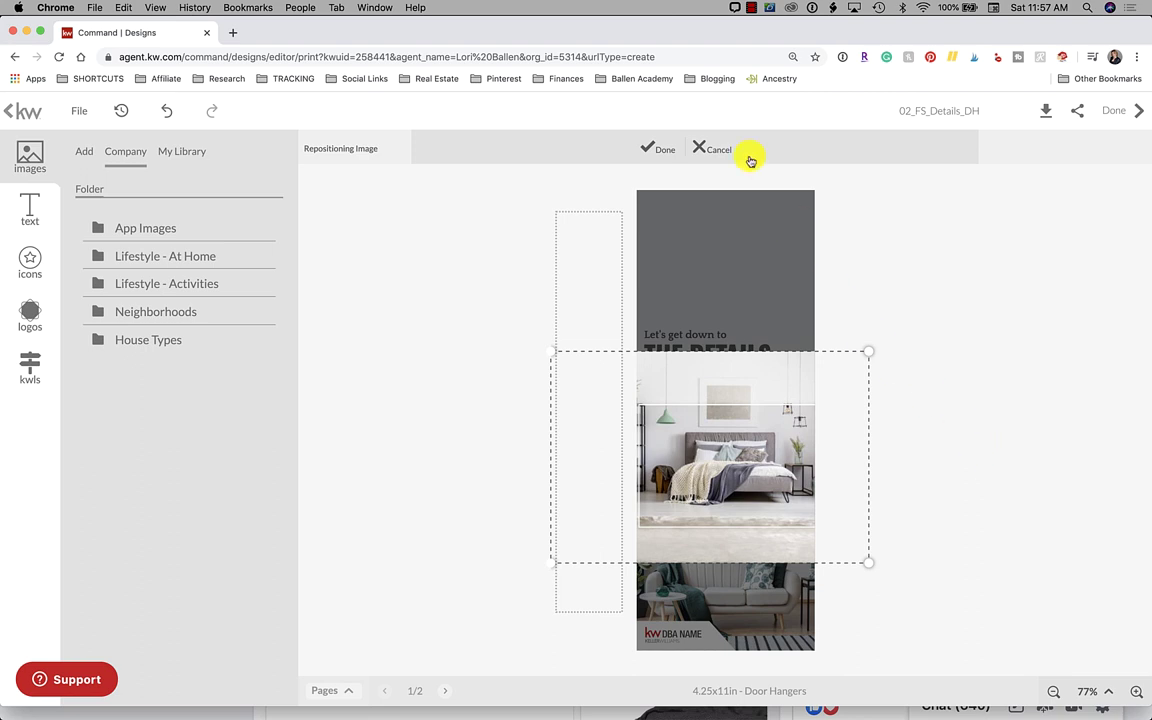
left_click(708, 150)
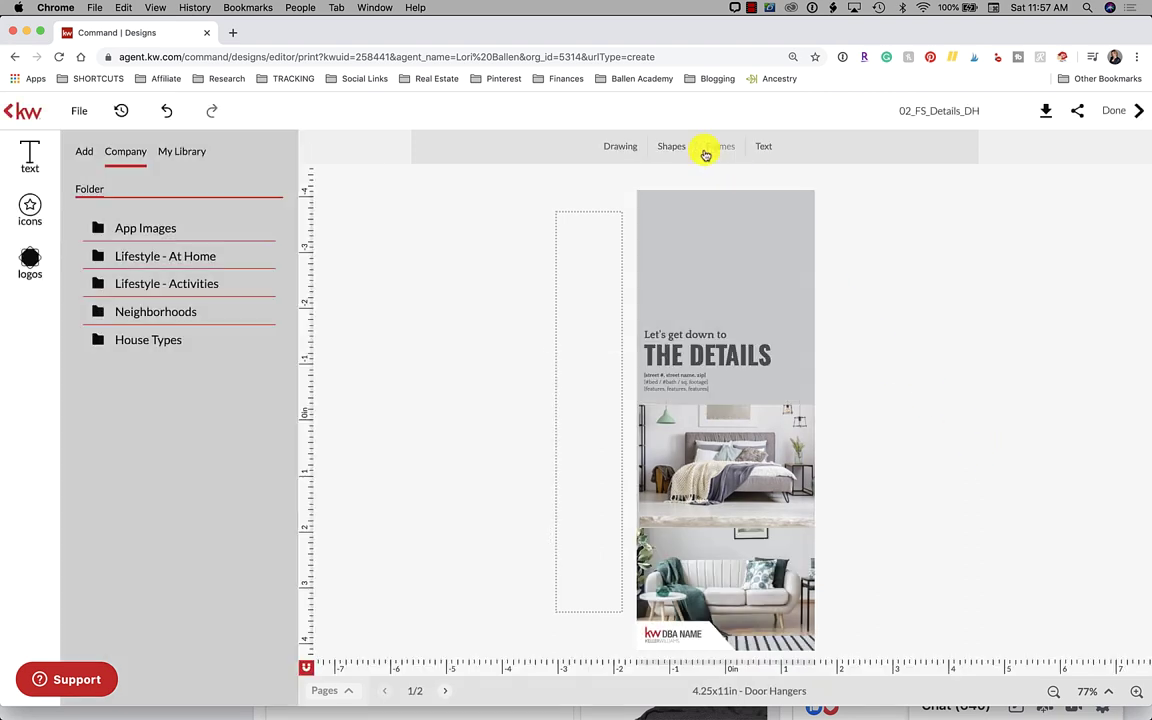
Step: Select the bedroom photo and look through the App Images folder of the company images, staying in the editor
left_click(710, 440)
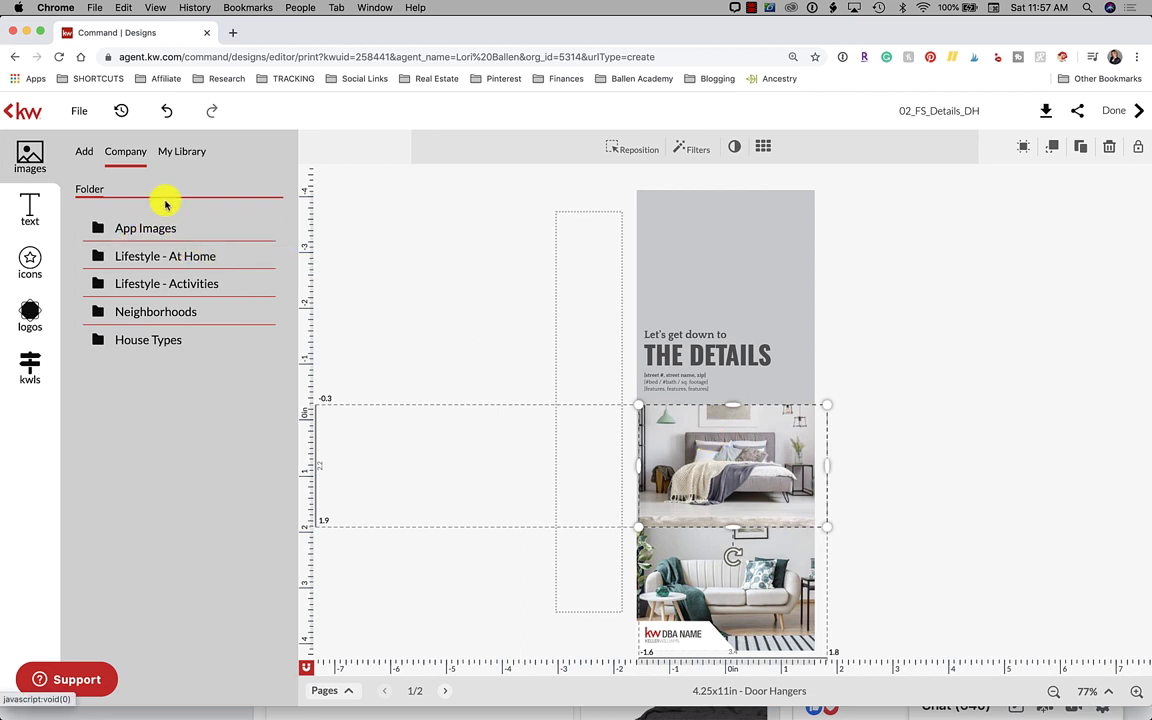
left_click(159, 230)
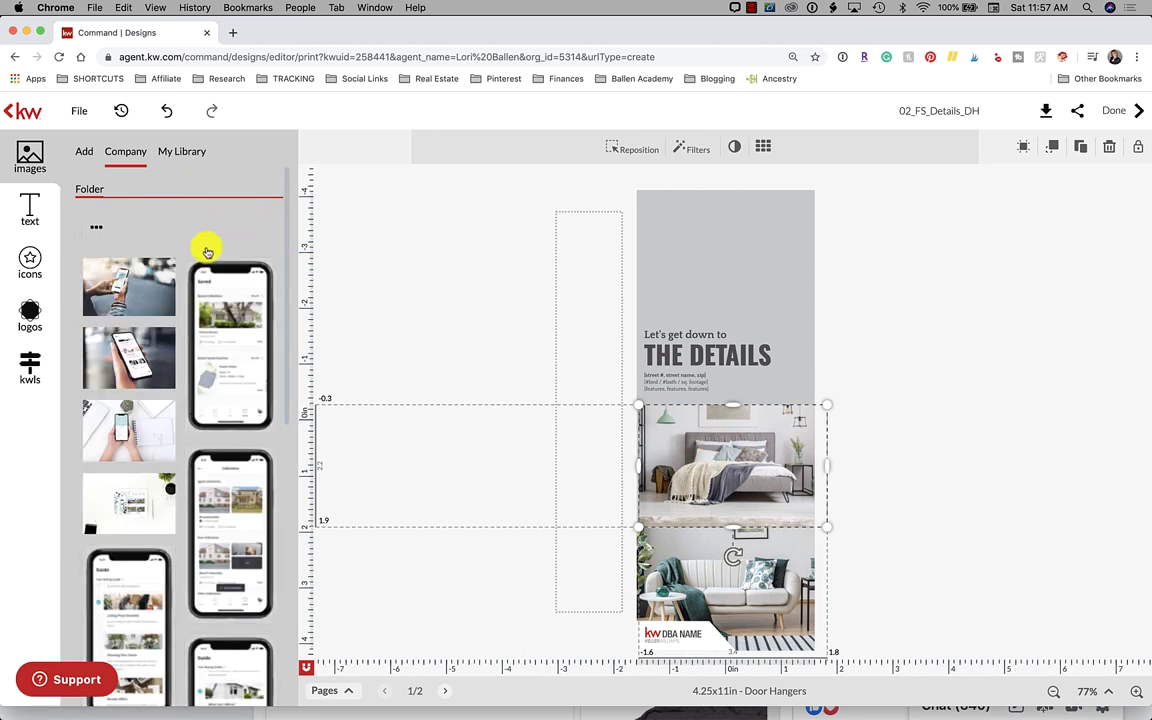
scroll(195, 330, "down", 5)
scroll(193, 380, "up", 10)
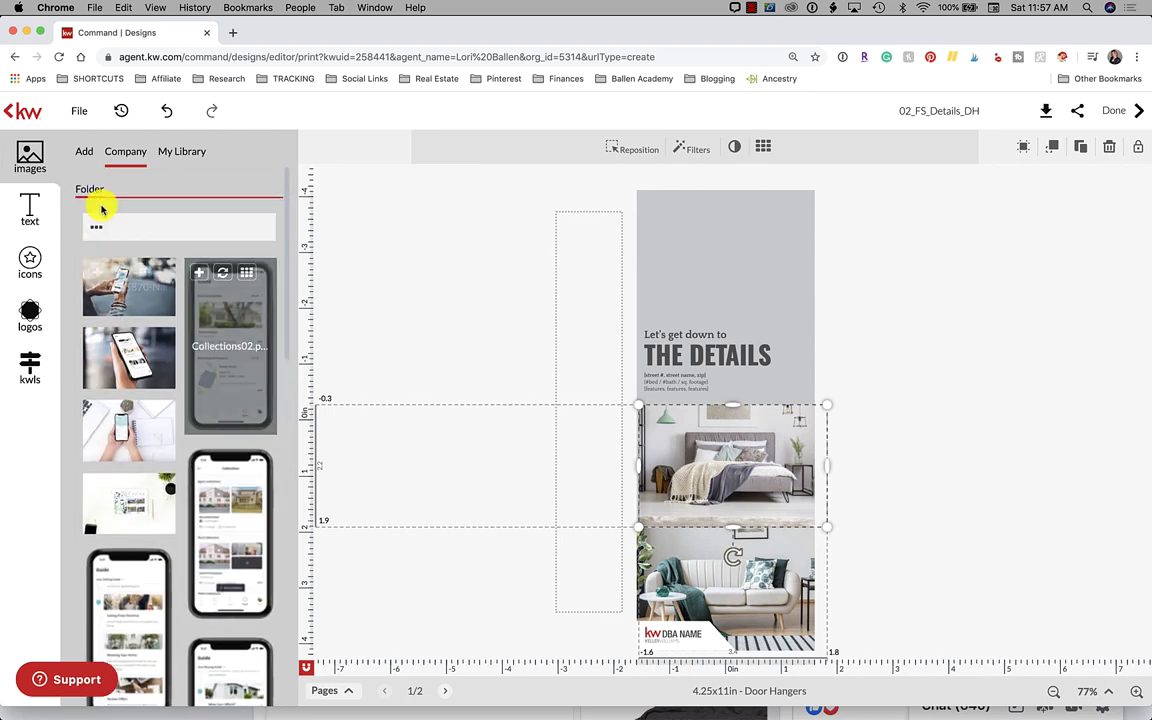
left_click(11, 119)
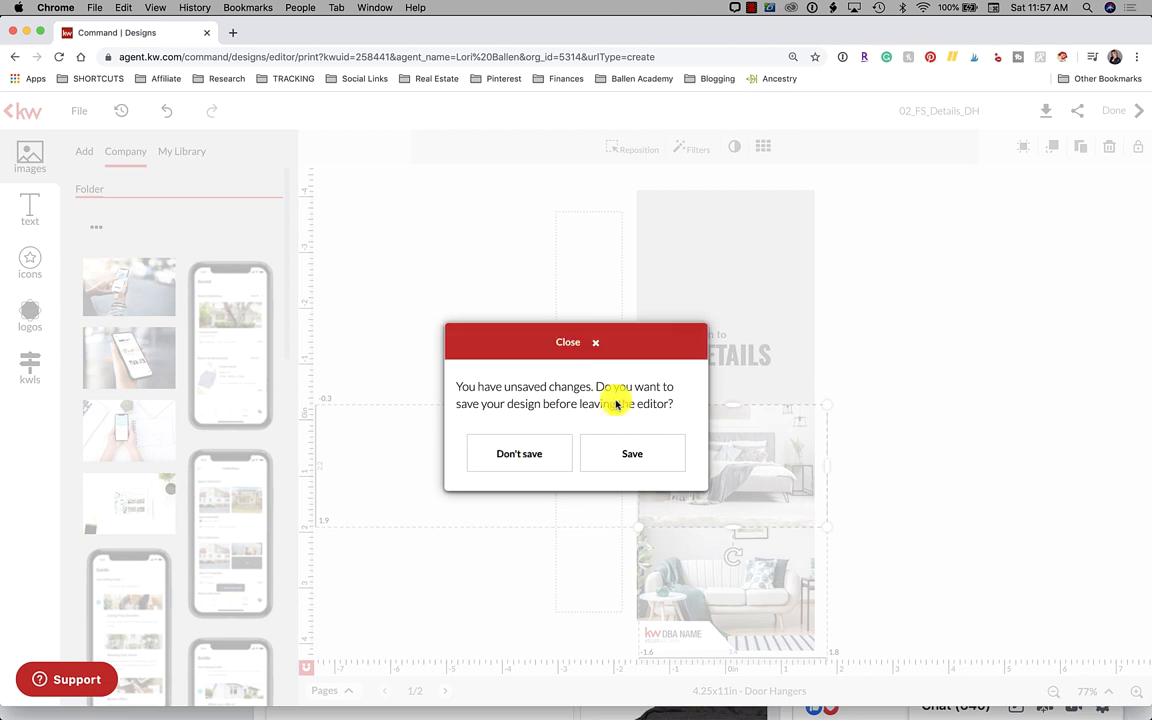
left_click(597, 344)
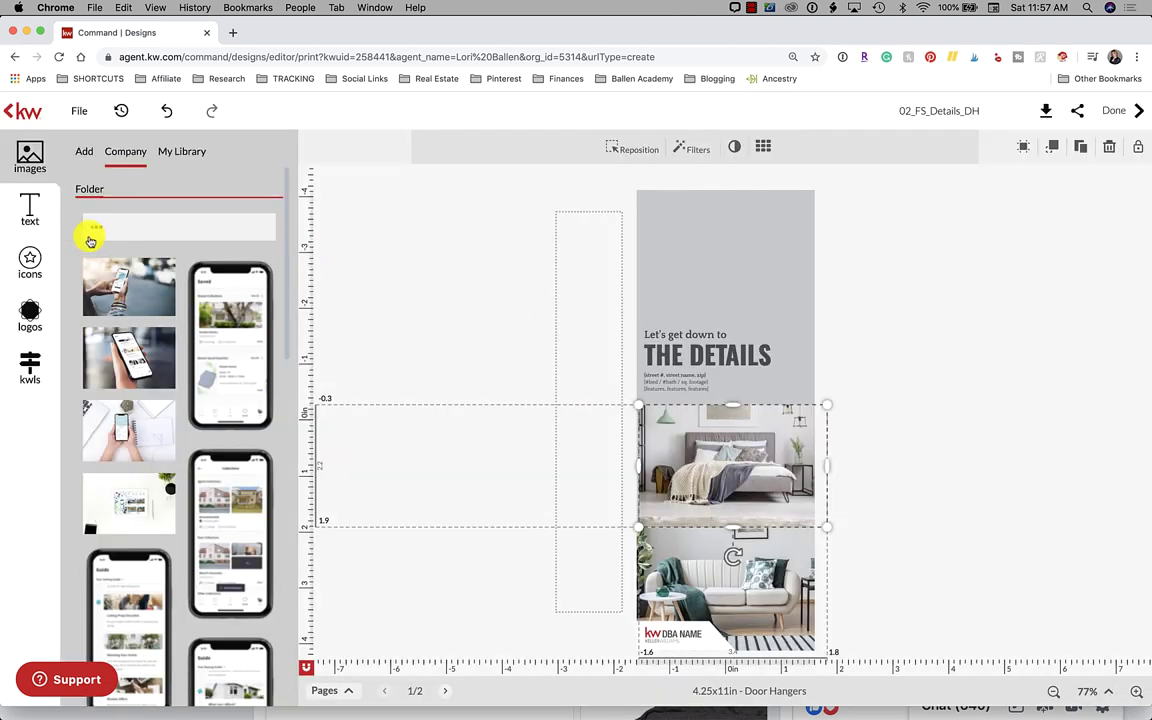
left_click(96, 227)
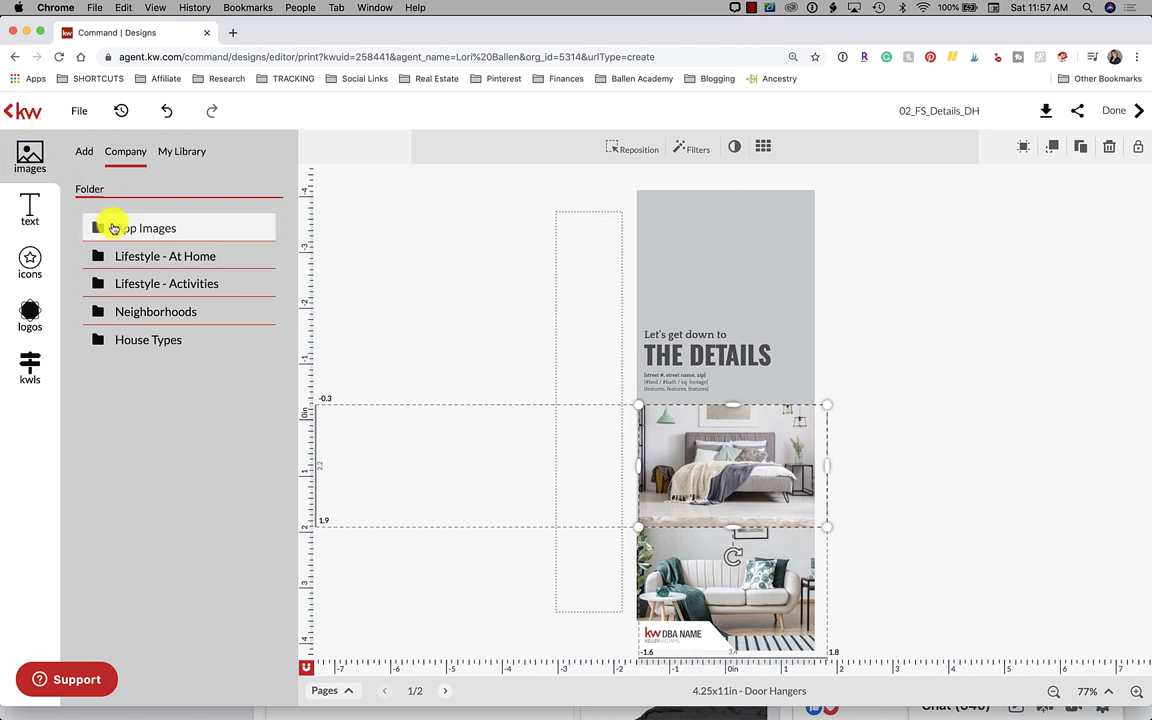
Step: Look through the company image folders Lifestyle - At Home and Lifestyle - Activities
left_click(121, 257)
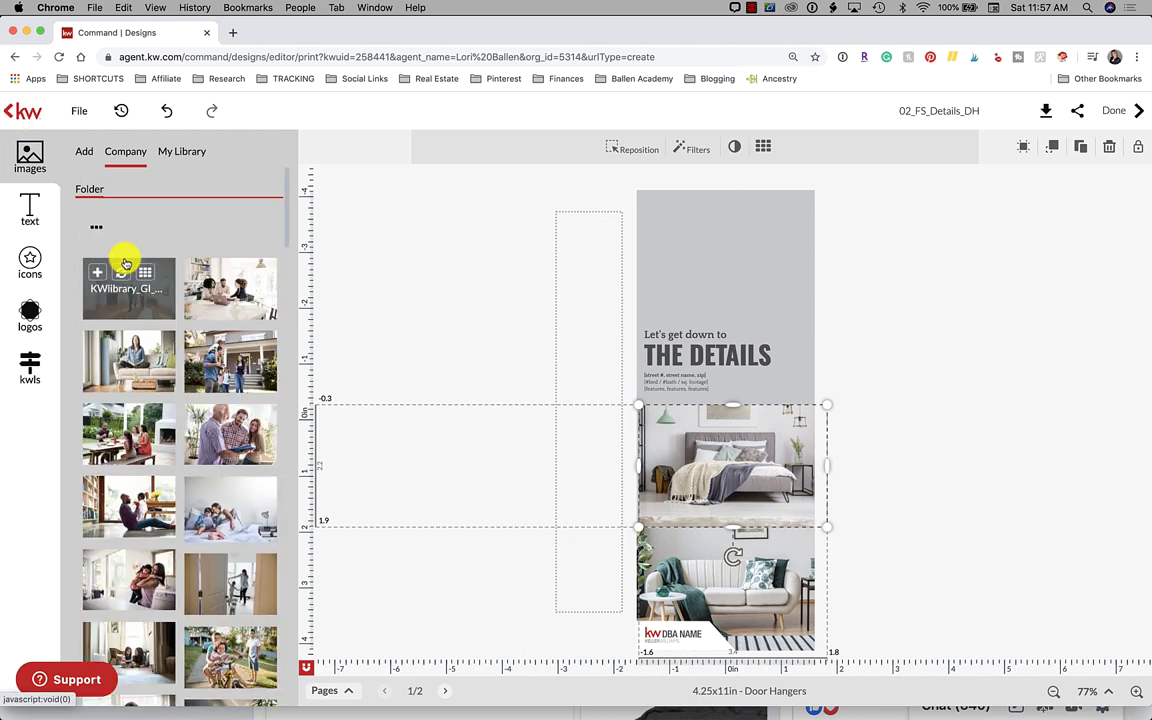
scroll(200, 270, "down", 3)
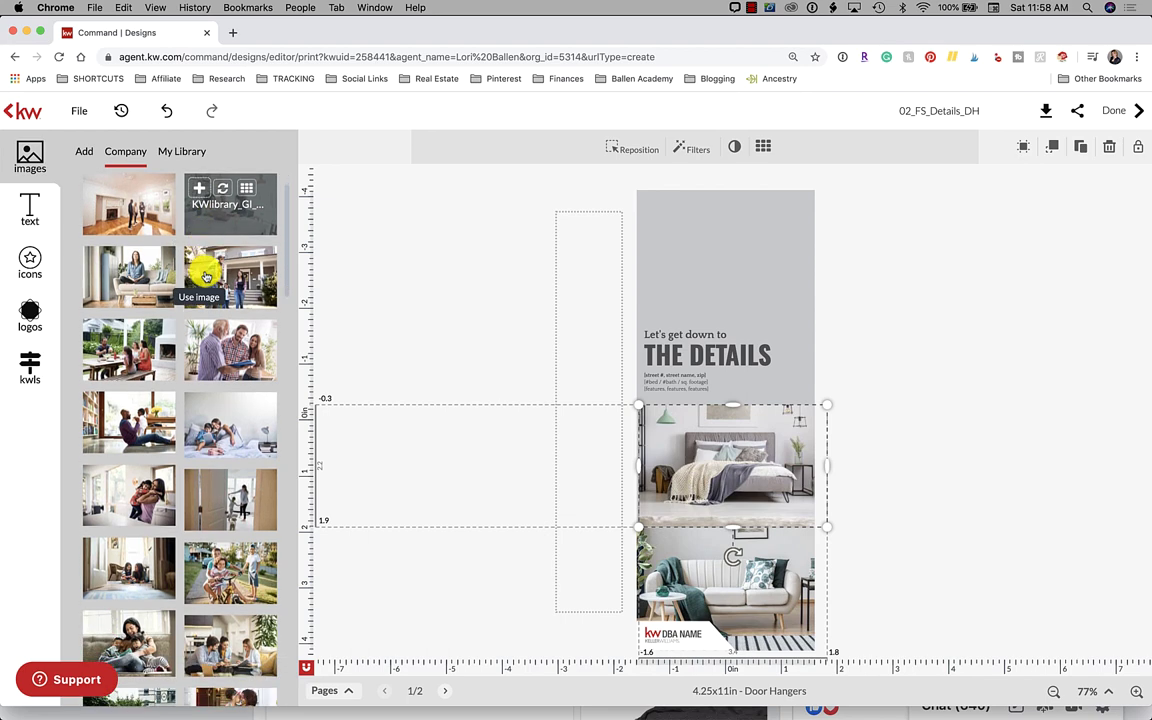
scroll(205, 272, "up", 5)
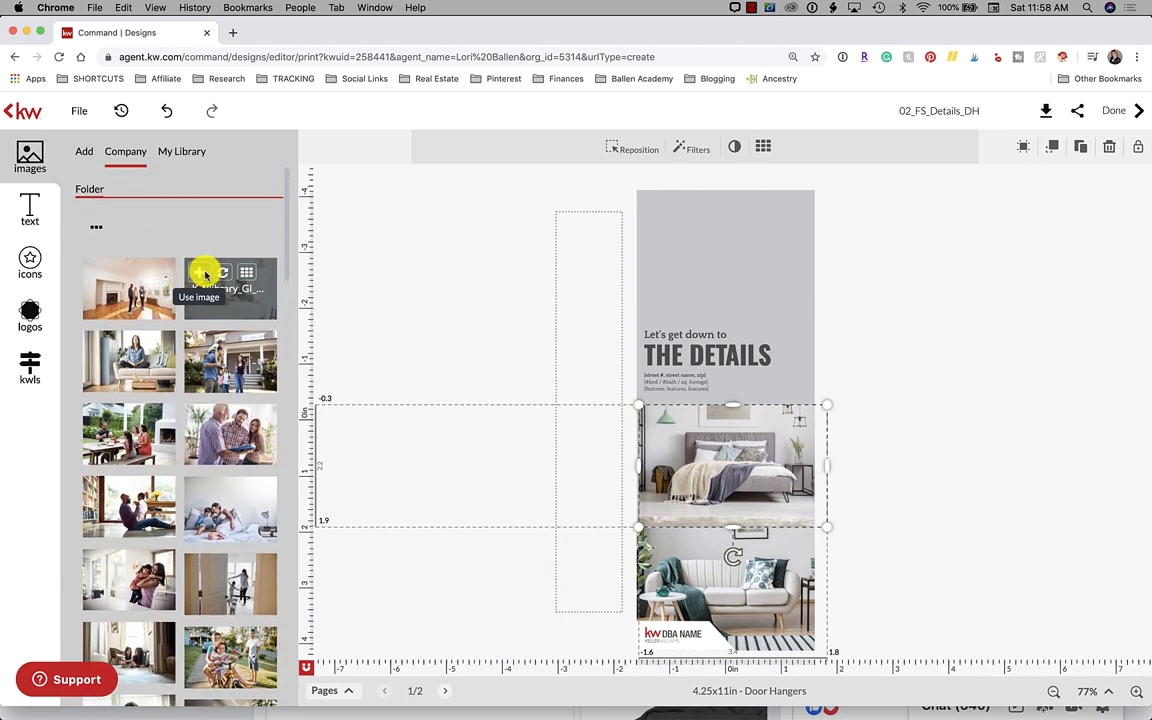
left_click(101, 231)
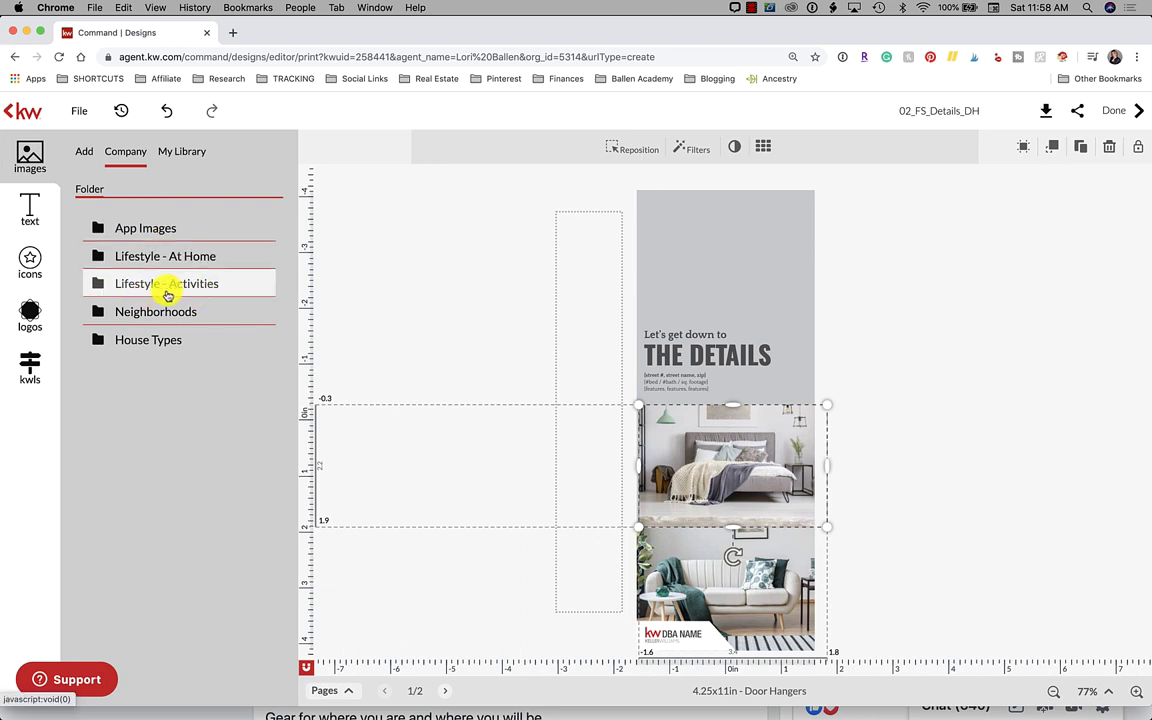
left_click(170, 290)
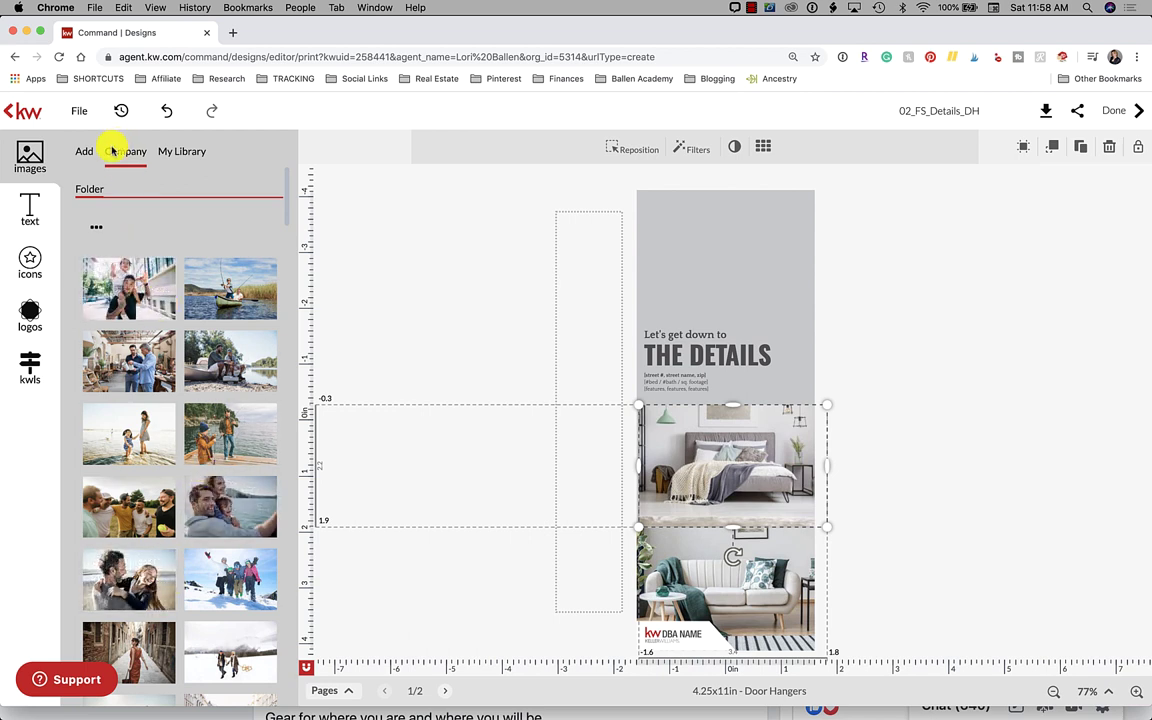
left_click(97, 227)
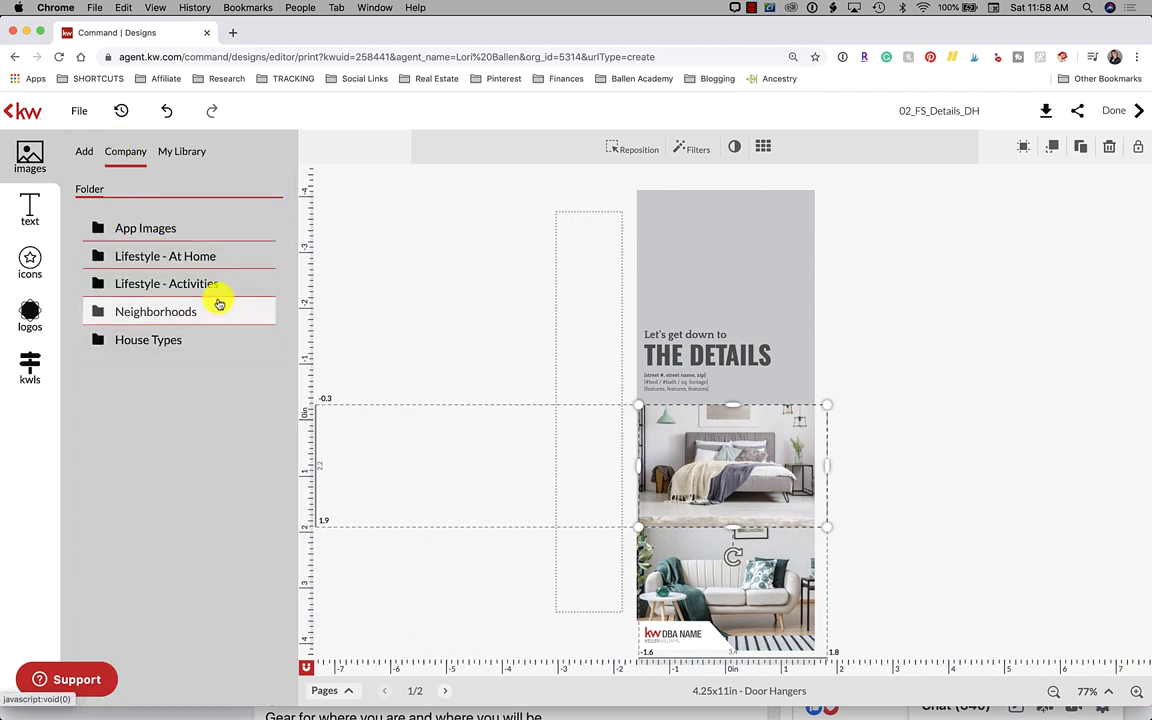
Step: Replace the bedroom photo with the picture of a couple walking with a bicycle from the company Neighborhoods folder
left_click(167, 312)
scroll(184, 442, "down", 2)
left_click(244, 421)
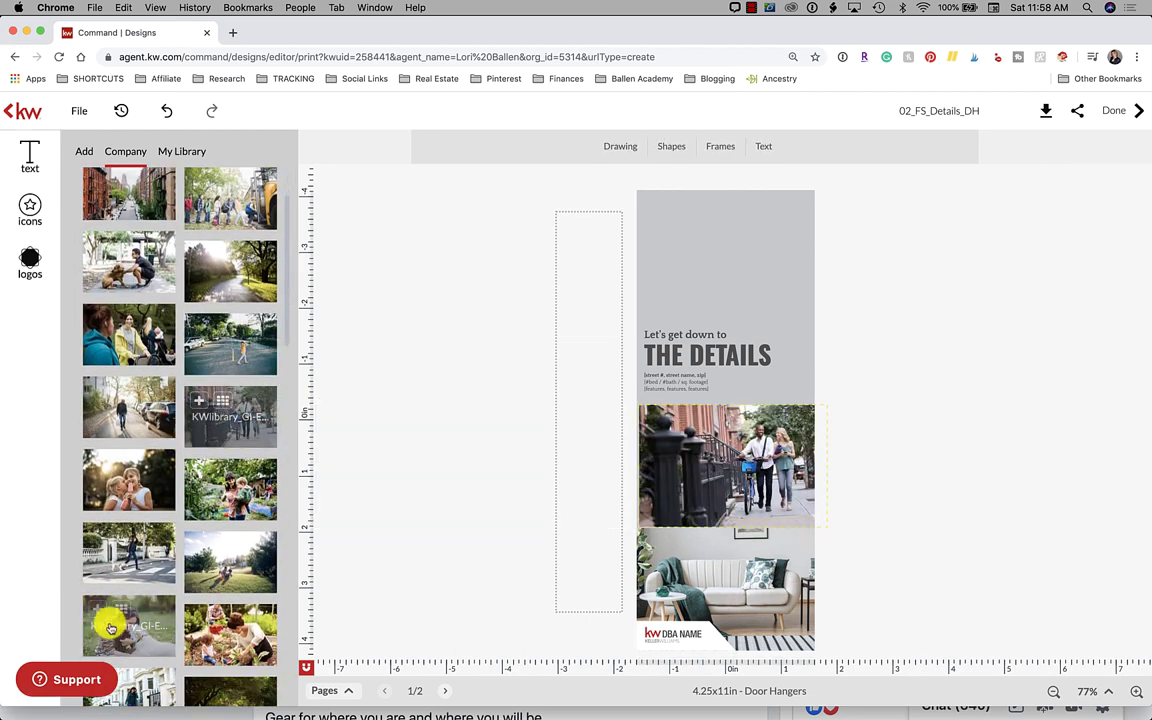
Step: Try adding the photo of the woman kissing a child to the page, and remove it again
left_click(129, 481)
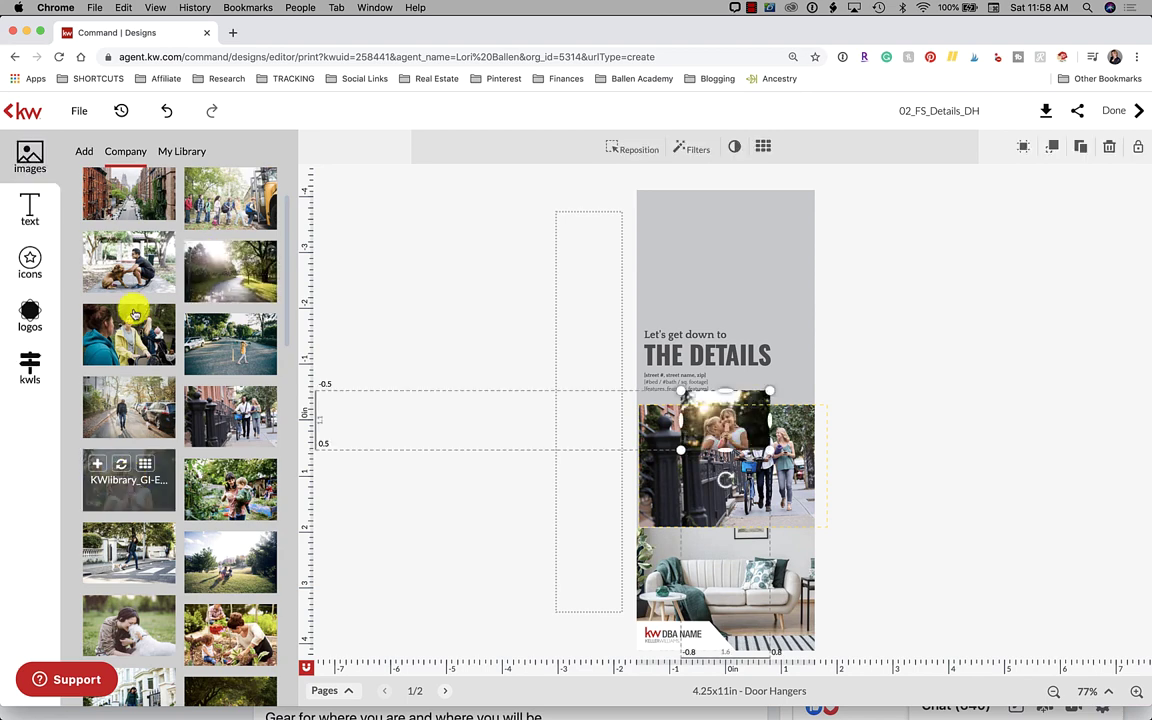
key("super+z")
left_click(735, 423)
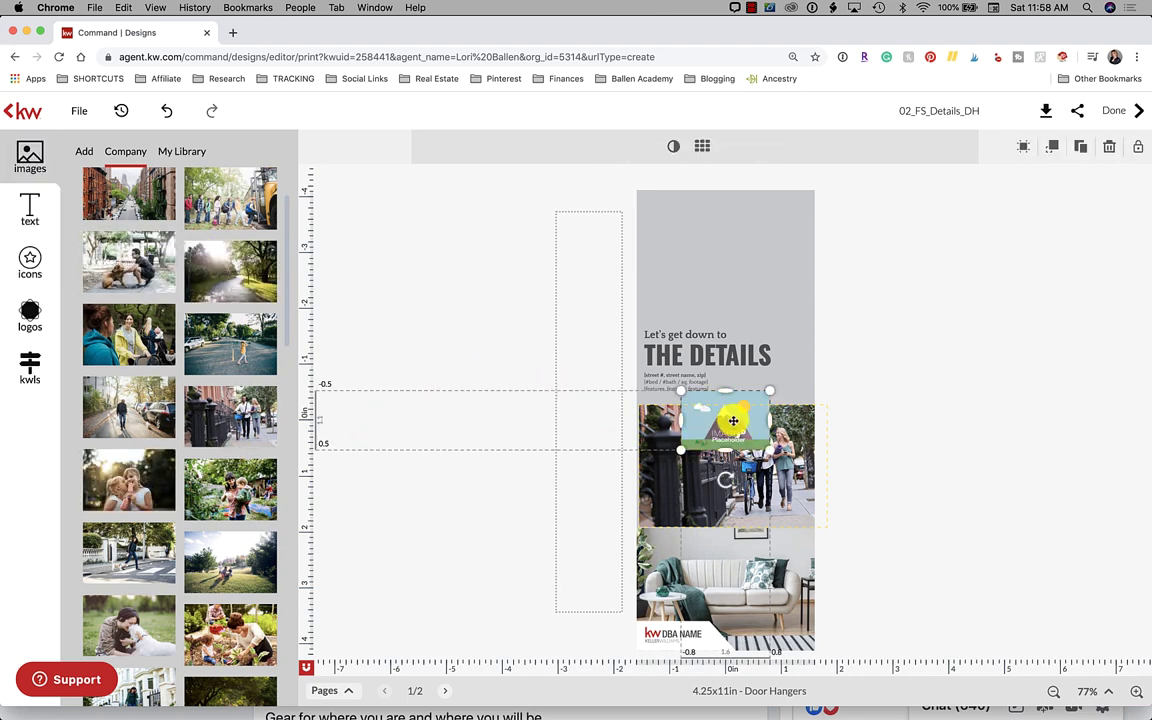
key("super+z")
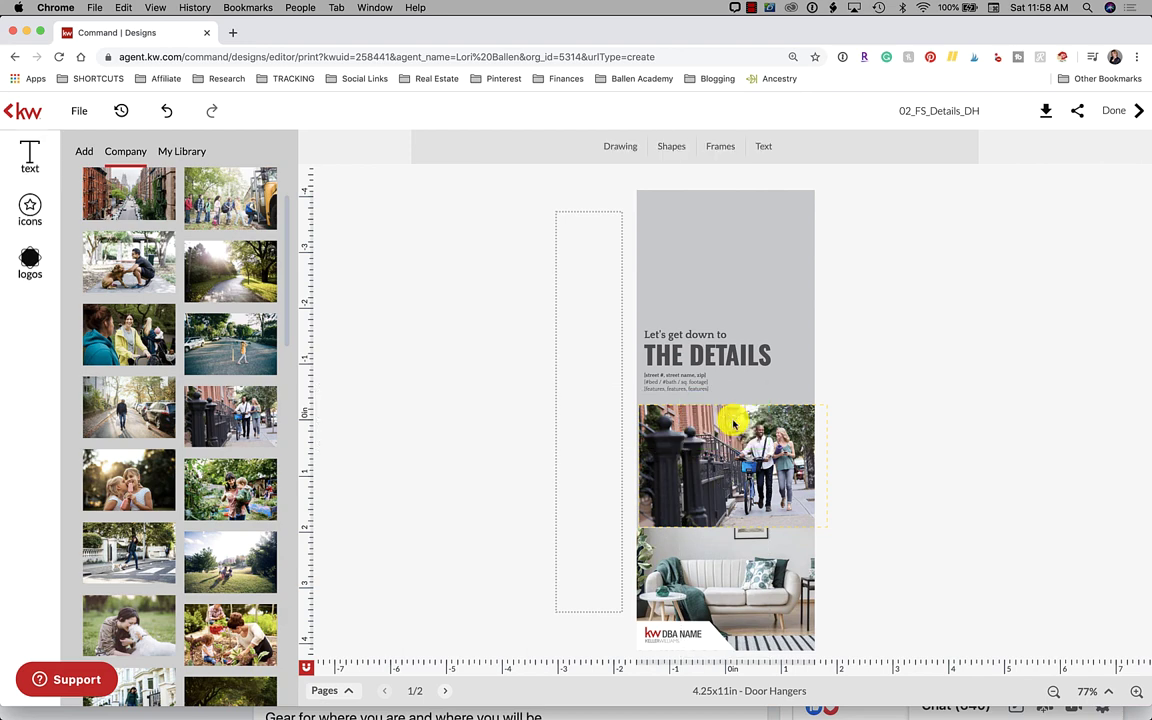
Step: Look through the company House Types folder and place the townhouse photo with the red door on the page
left_click(125, 151)
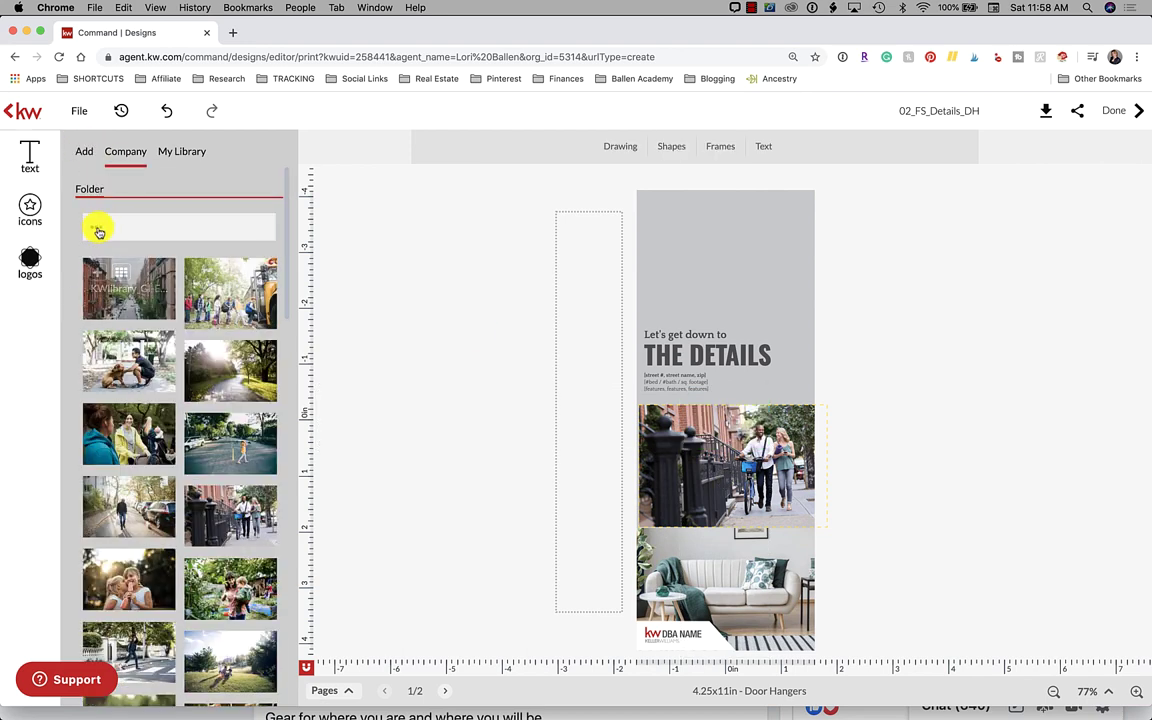
left_click(152, 341)
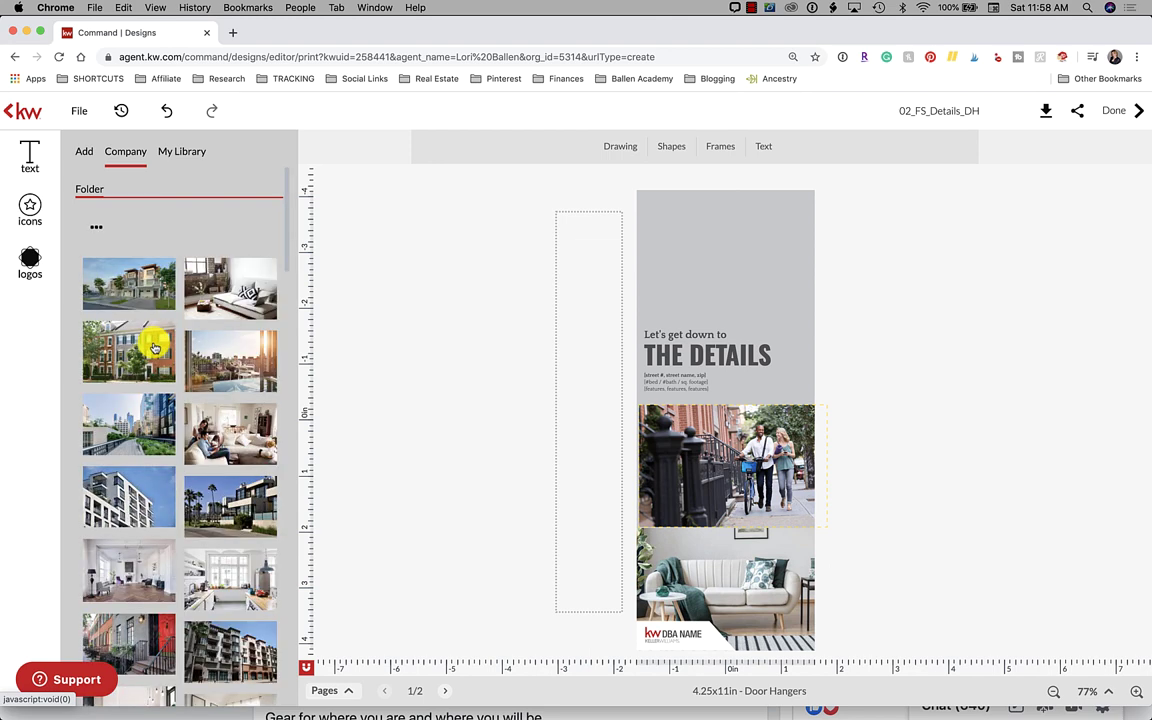
scroll(170, 355, "down", 3)
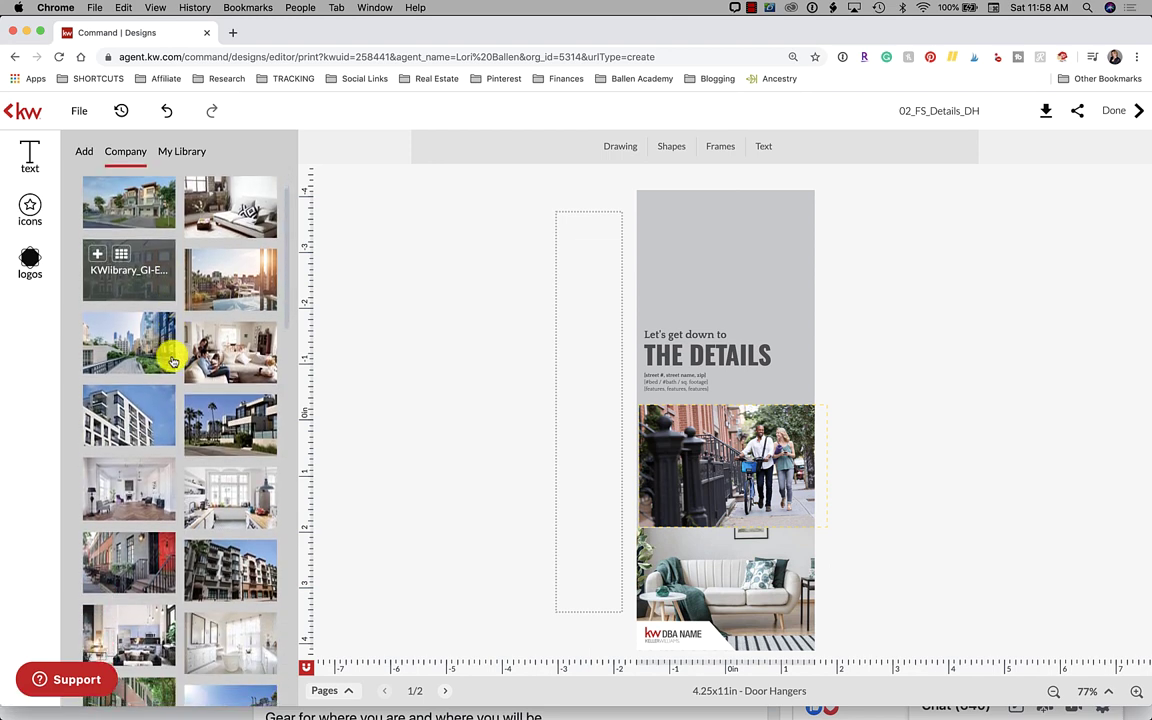
scroll(172, 360, "down", 3)
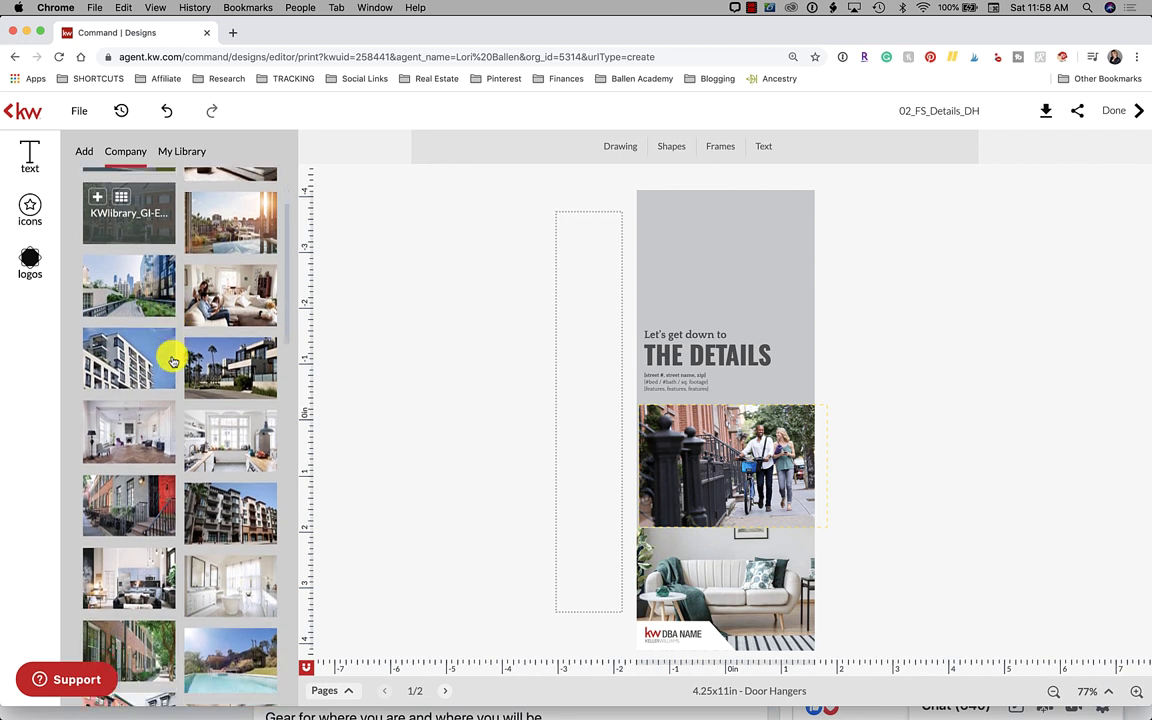
scroll(172, 360, "down", 4)
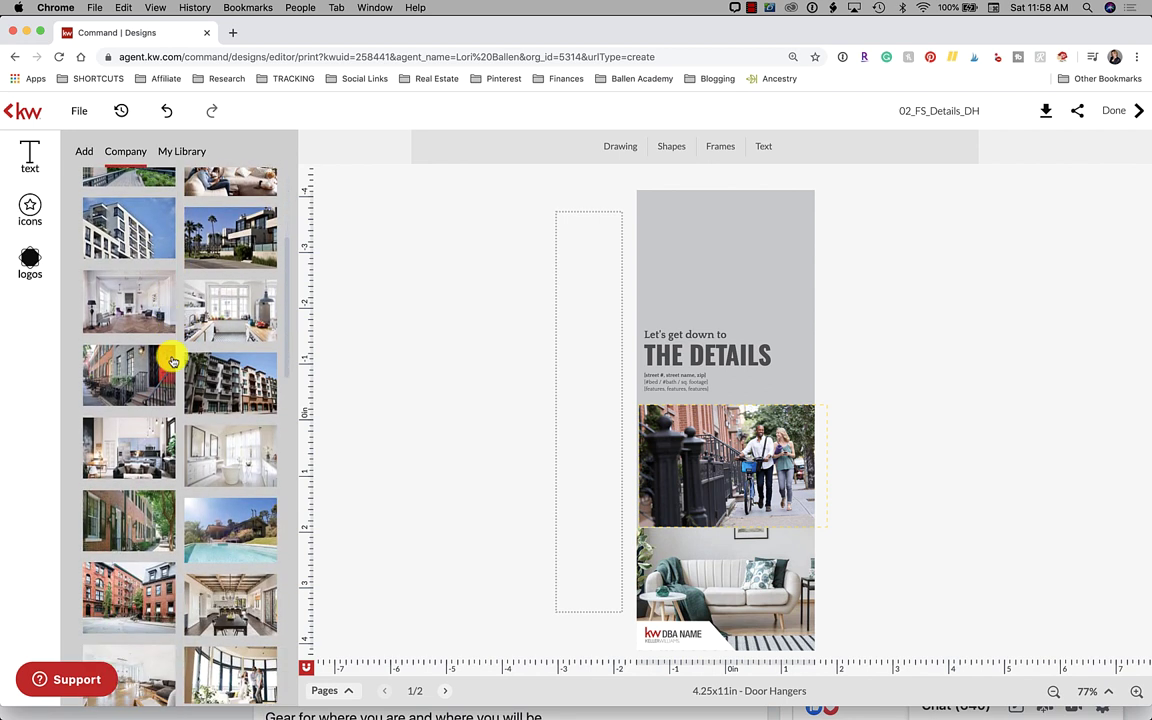
scroll(170, 357, "down", 2)
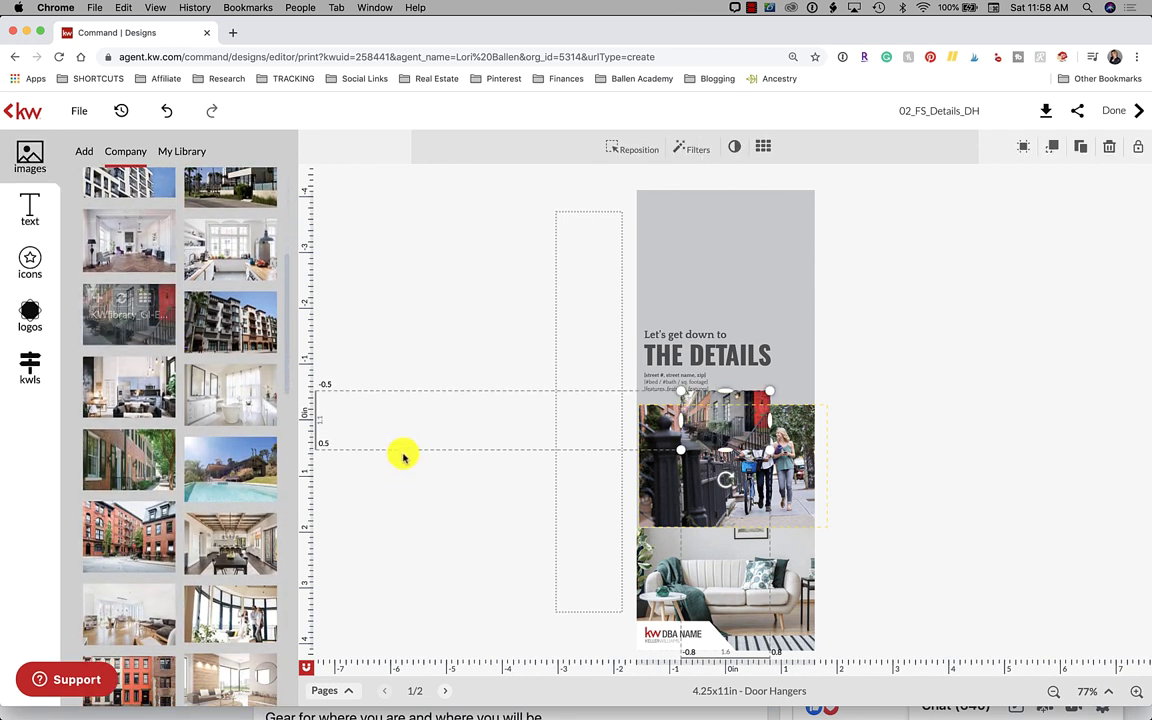
Step: Browse further House Types photos, delete the added townhouse photo with its placeholder, and return to the company folder list
scroll(250, 468, "down", 5)
scroll(250, 470, "down", 5)
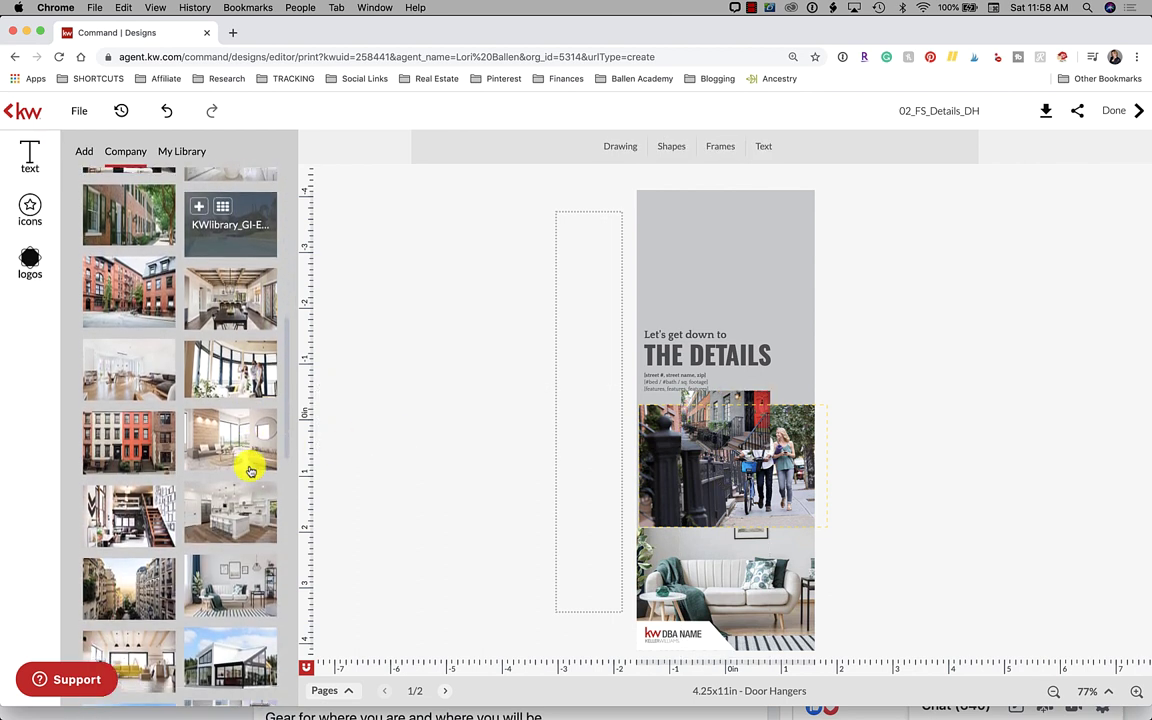
scroll(250, 470, "down", 1)
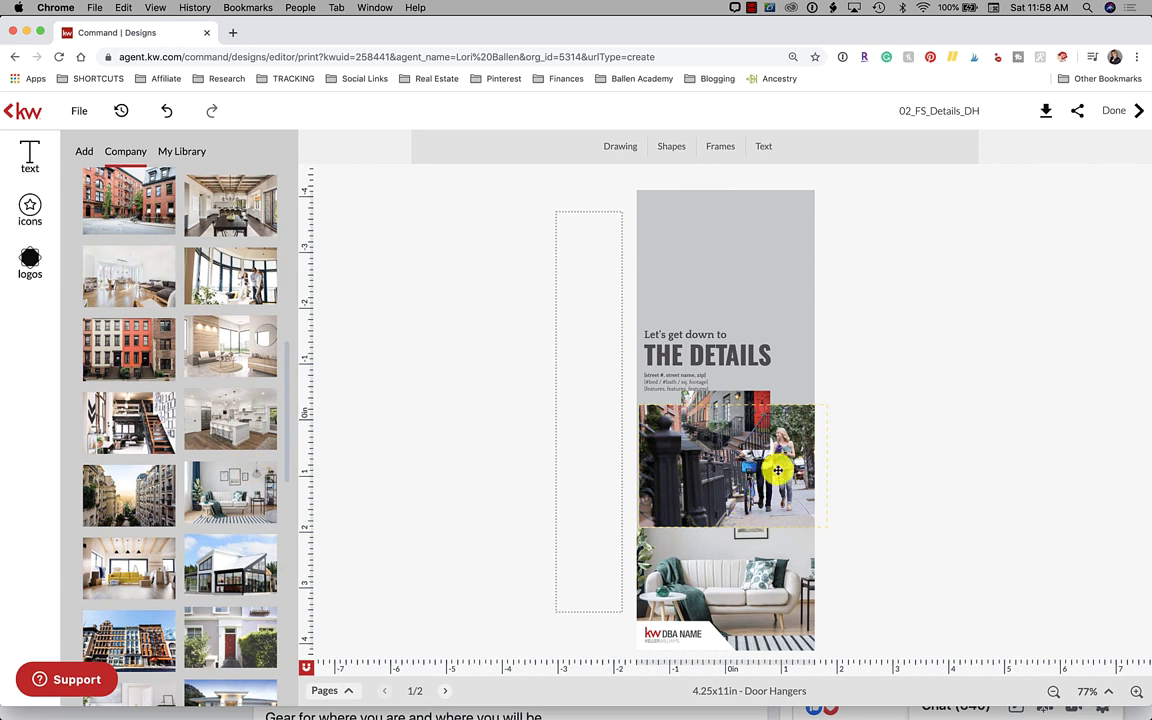
left_click(728, 436)
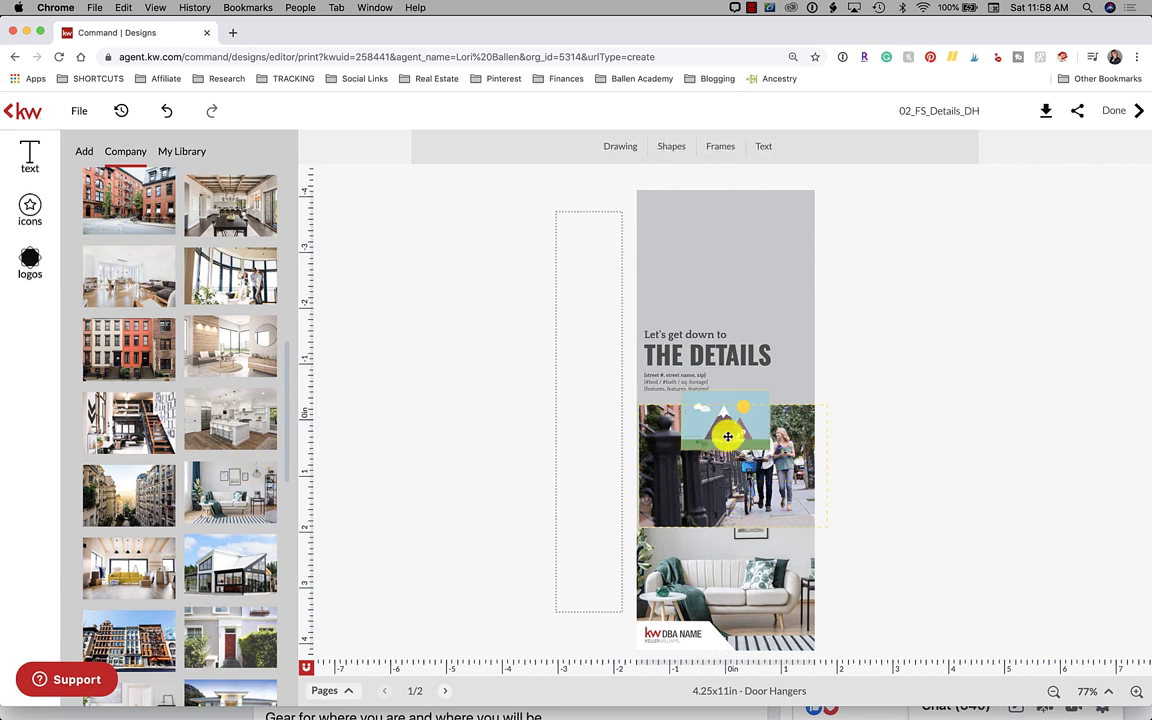
left_click(728, 436)
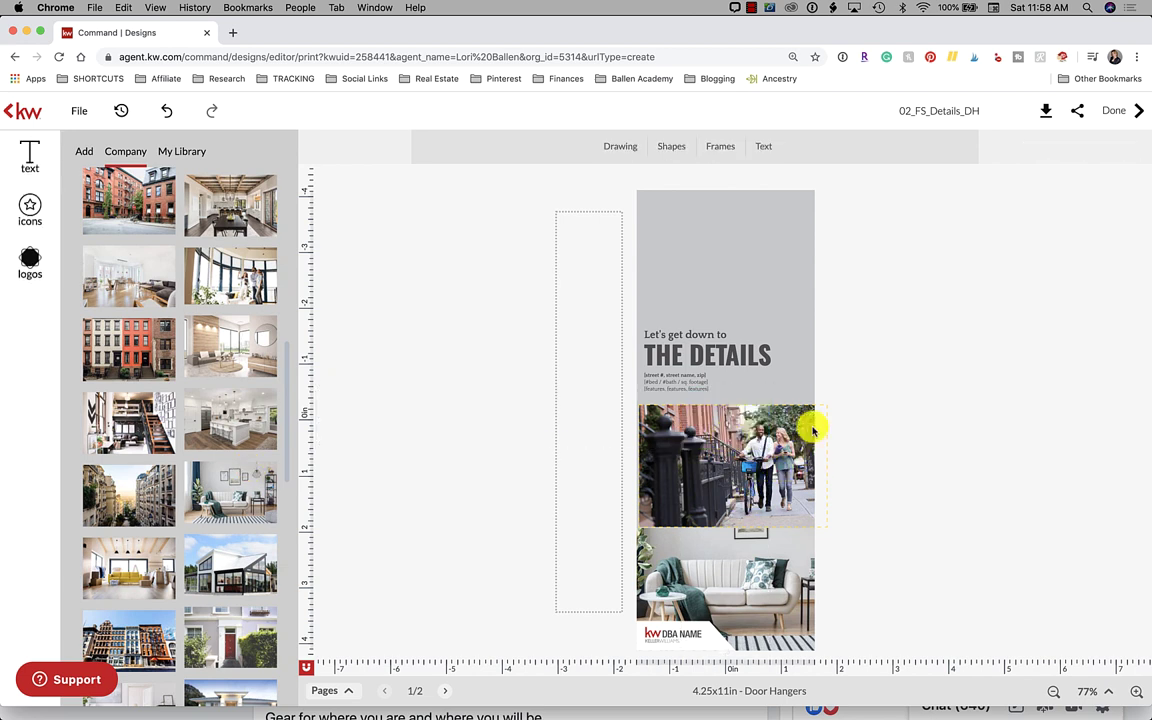
scroll(211, 300, "up", 10)
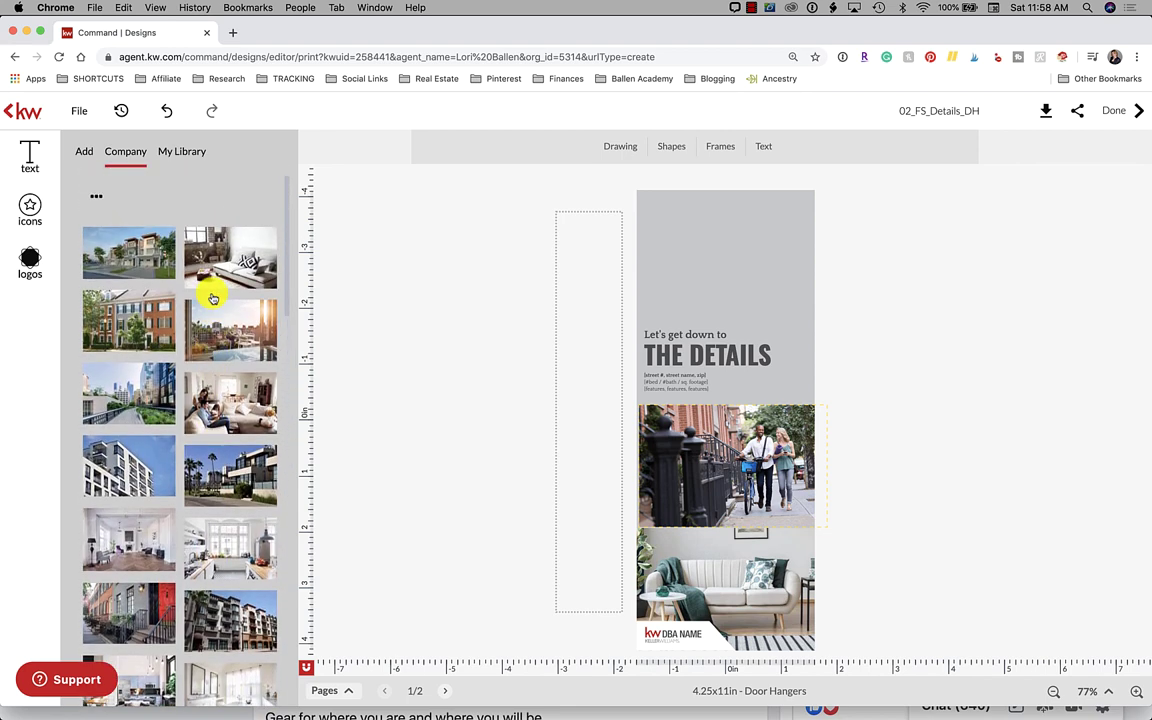
left_click(96, 226)
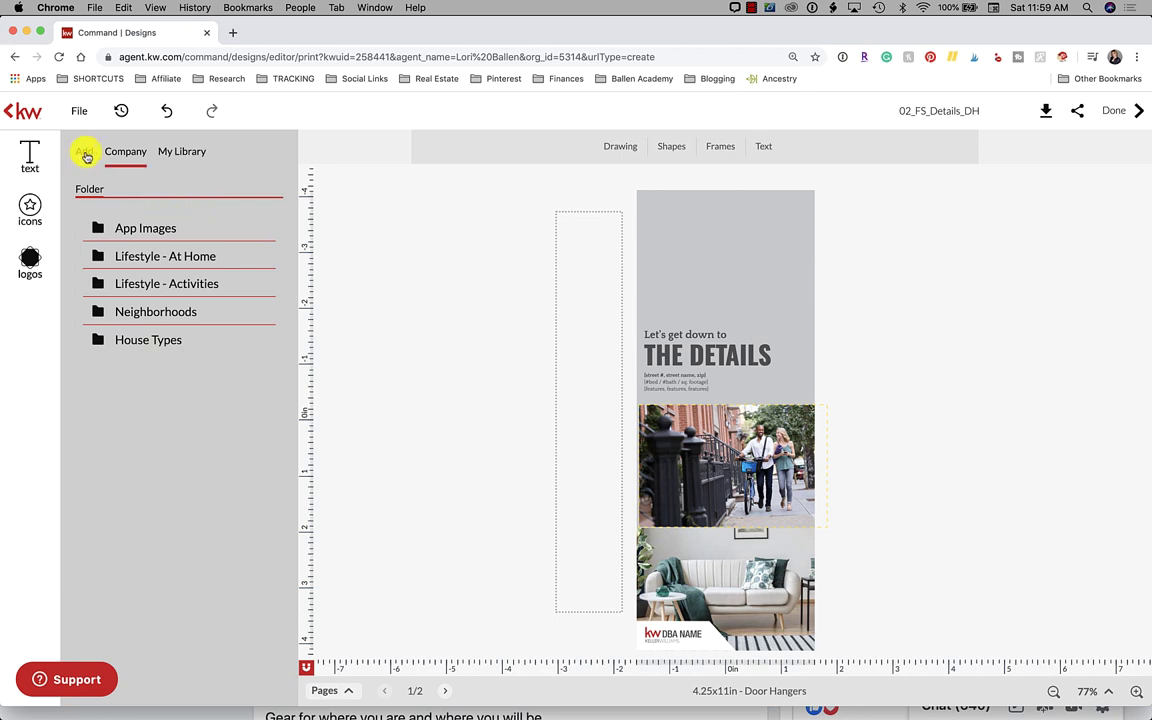
Step: Upload the "What is drip email" image from the Recents folder in Finder to the editor's imported images
left_click(86, 156)
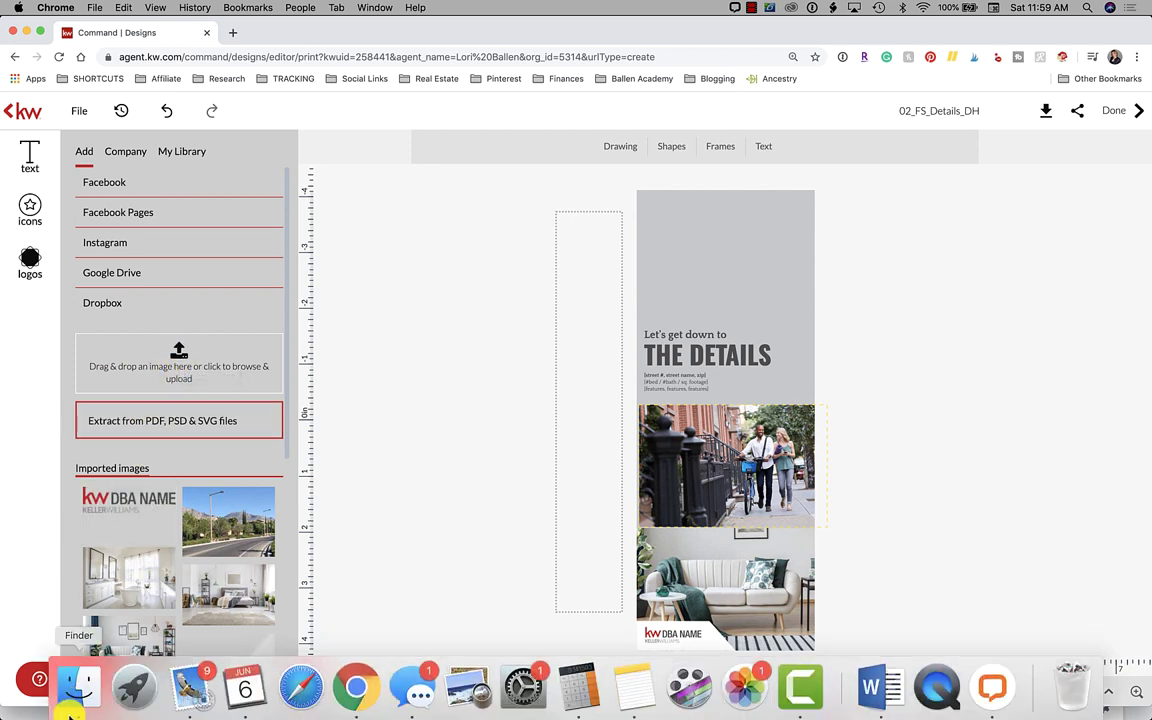
left_click(75, 700)
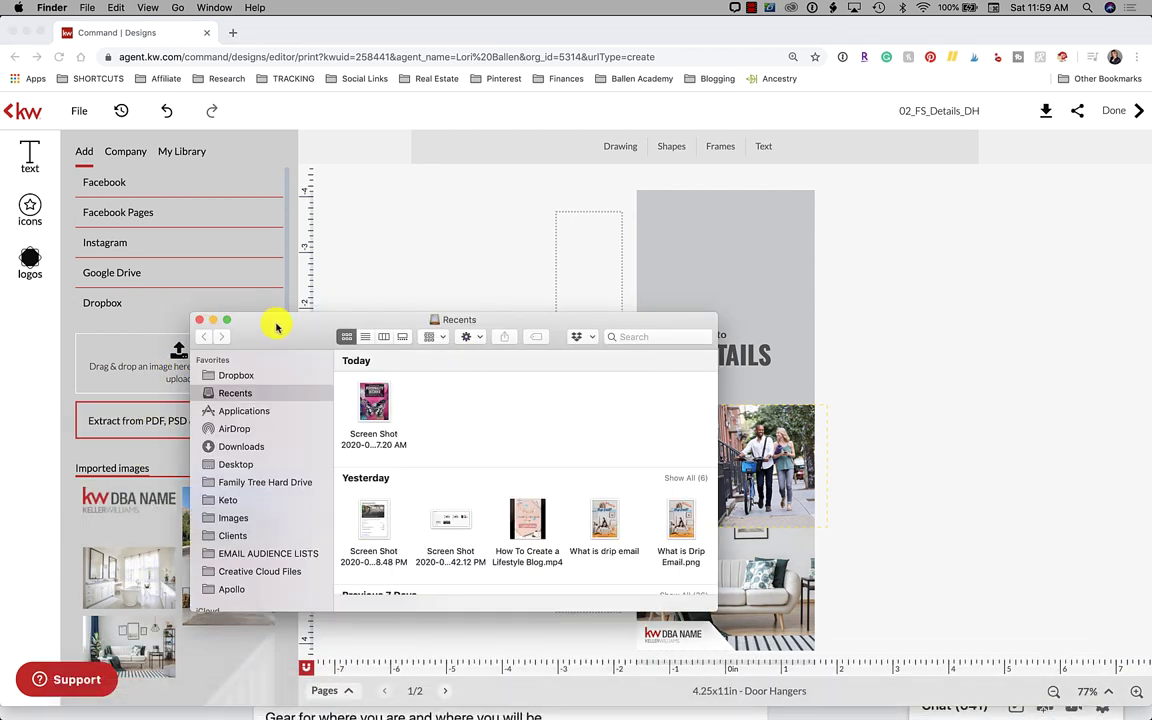
left_click_drag(275, 319, 411, 225)
scroll(712, 424, "down", 5)
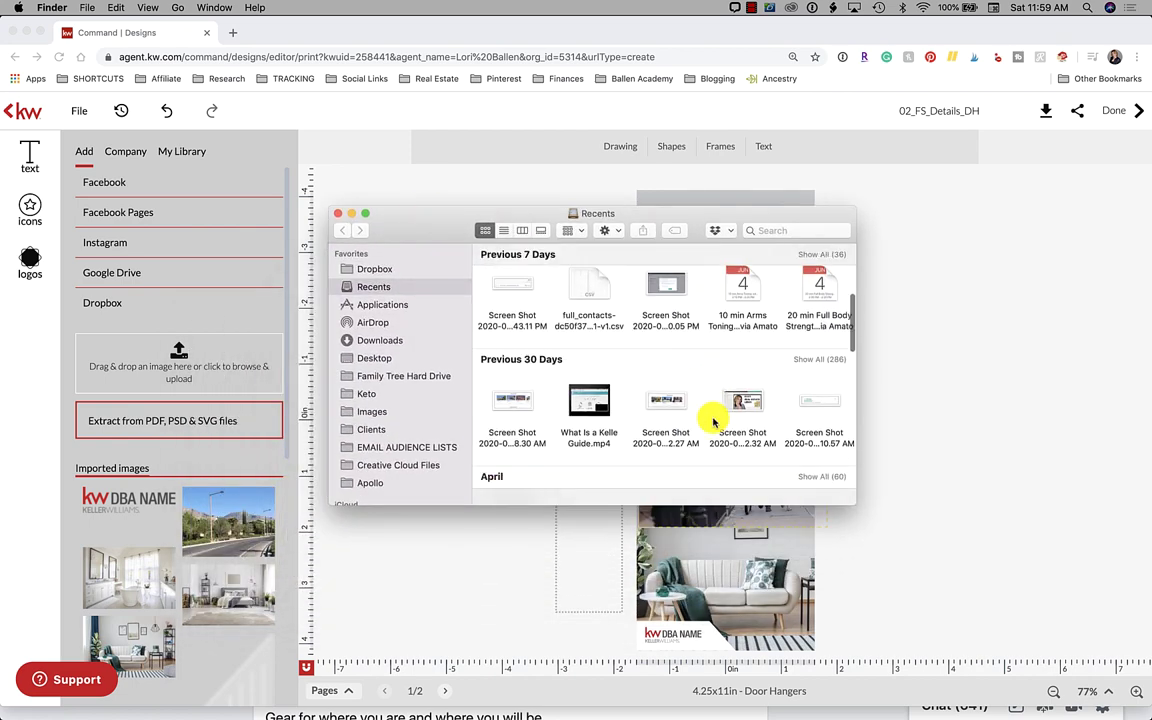
scroll(713, 423, "up", 1)
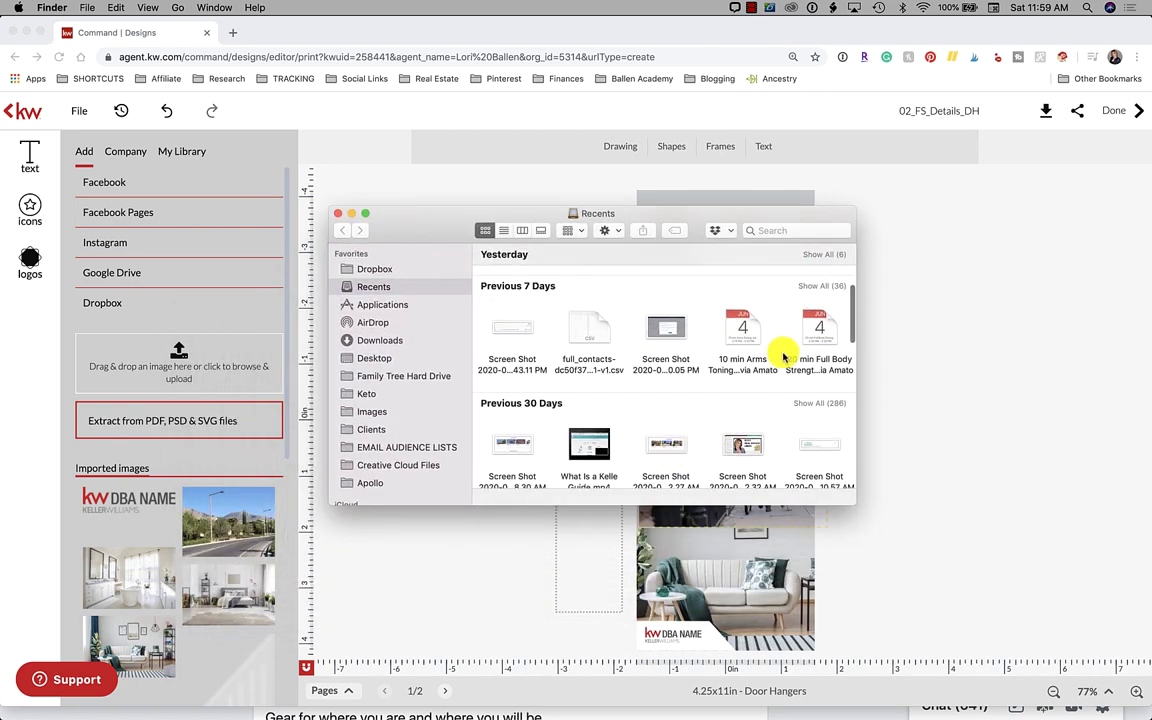
scroll(776, 352, "up", 5)
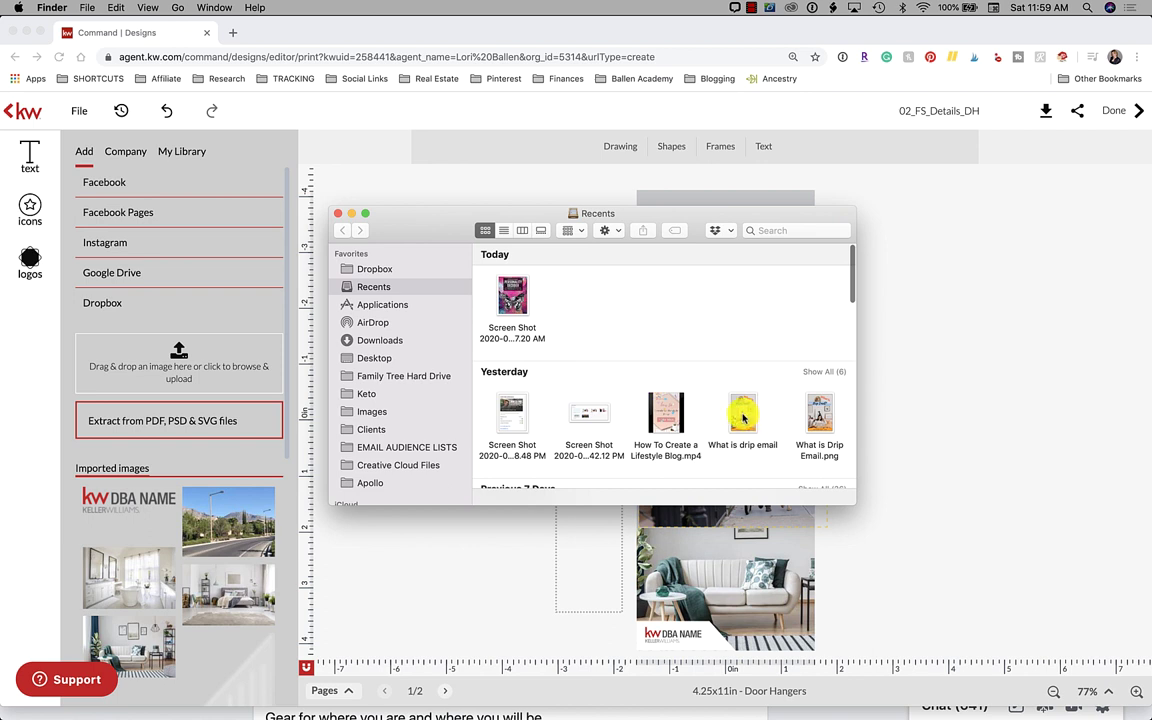
left_click_drag(743, 418, 162, 355)
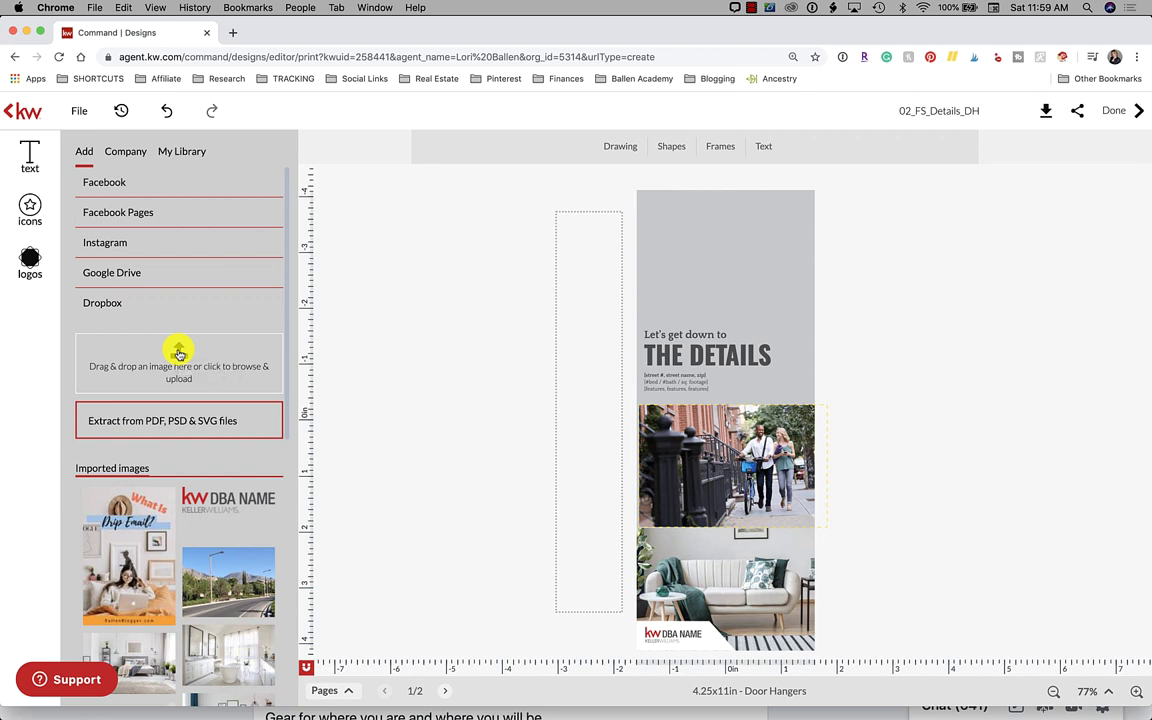
Step: Open the file chooser for uploading an image, cancel it, and look over the imported images
left_click(179, 352)
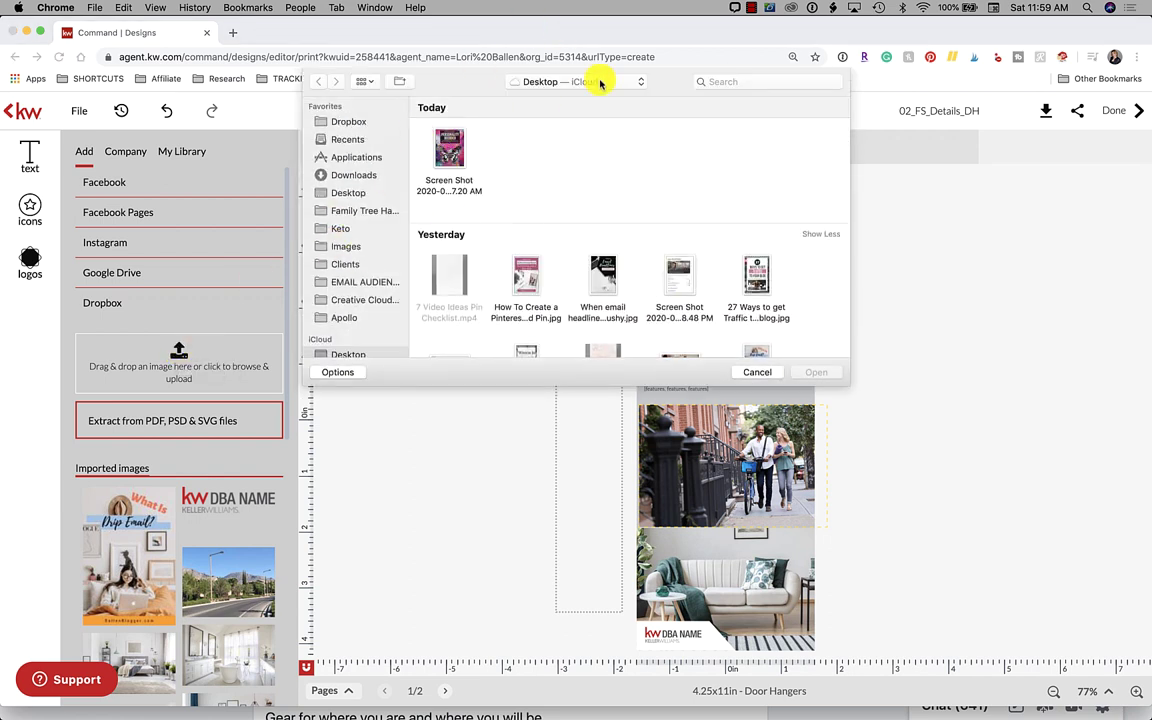
left_click(757, 373)
scroll(175, 437, "down", 3)
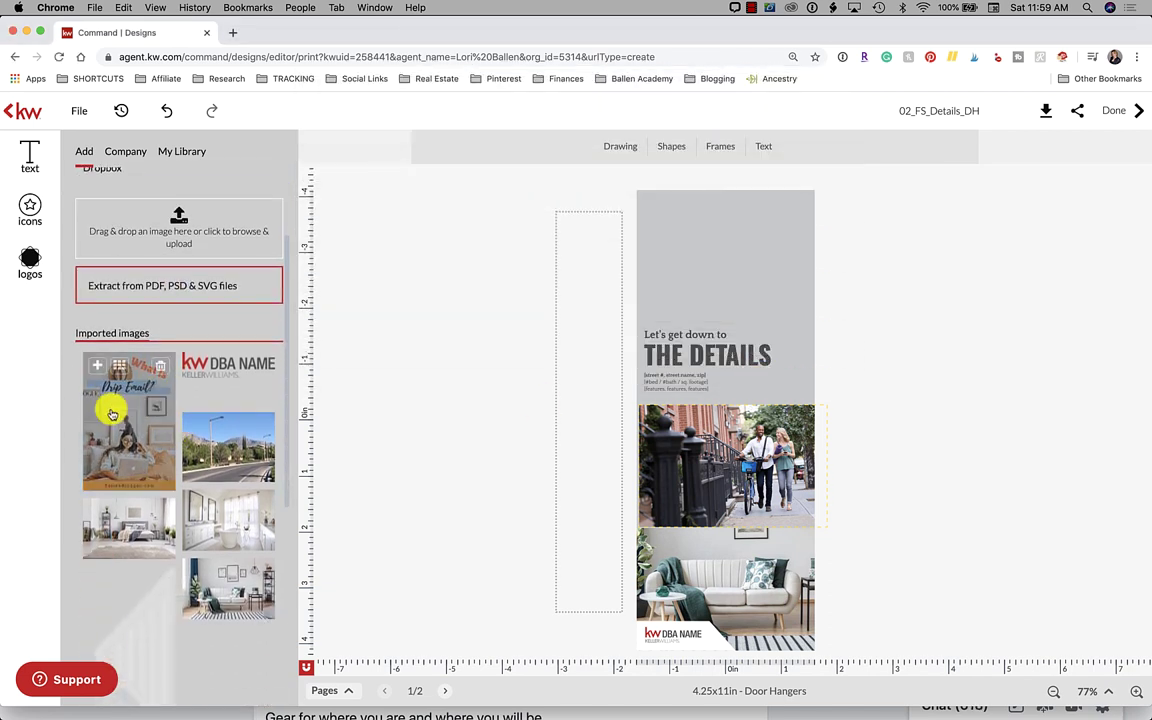
scroll(247, 347, "up", 3)
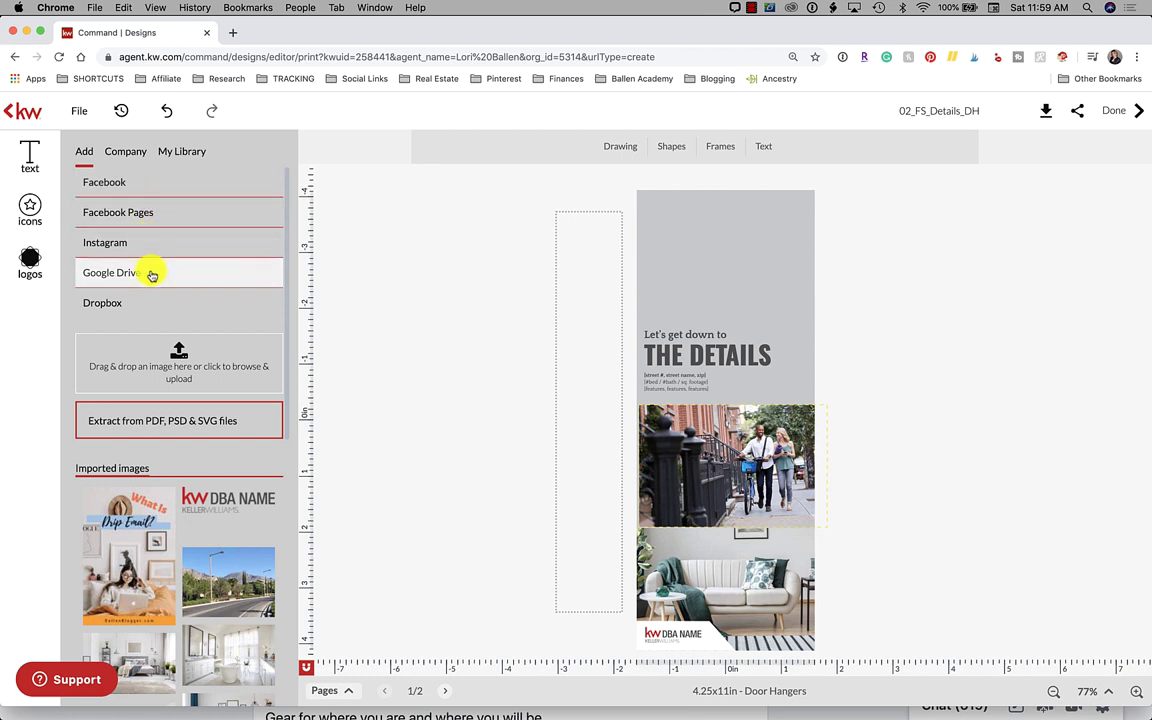
Step: Authorize Facebook as an image source, open a travel album from its list, and look through the photos
left_click(128, 184)
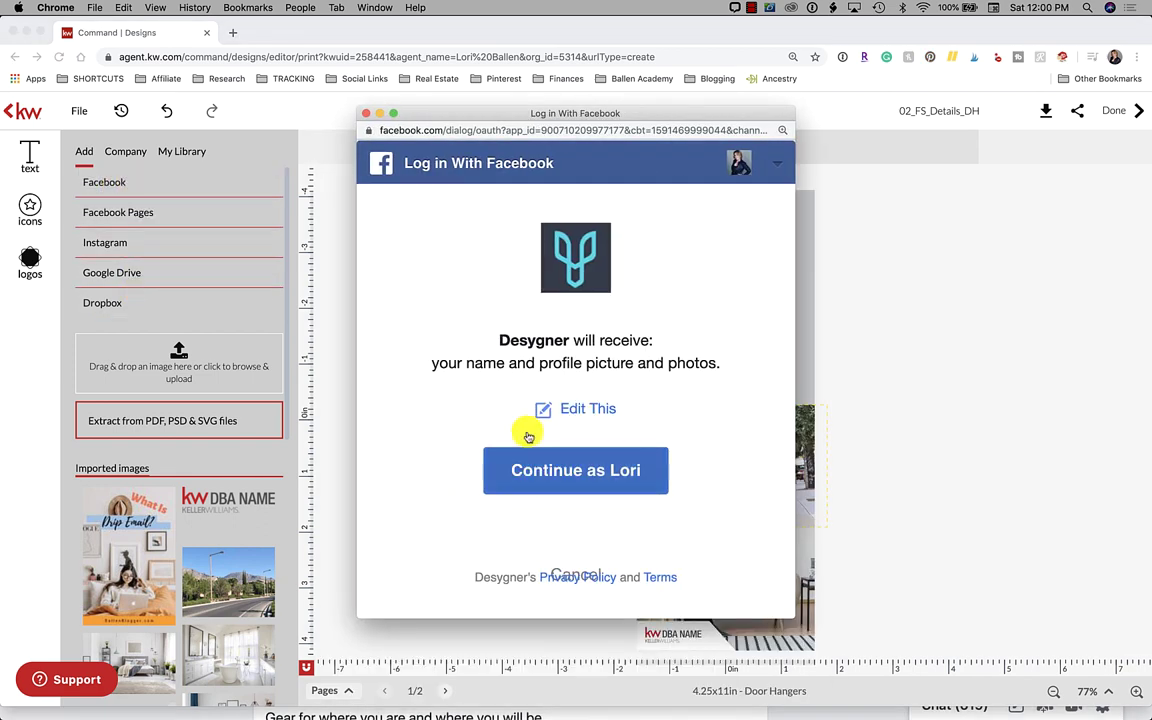
left_click(565, 479)
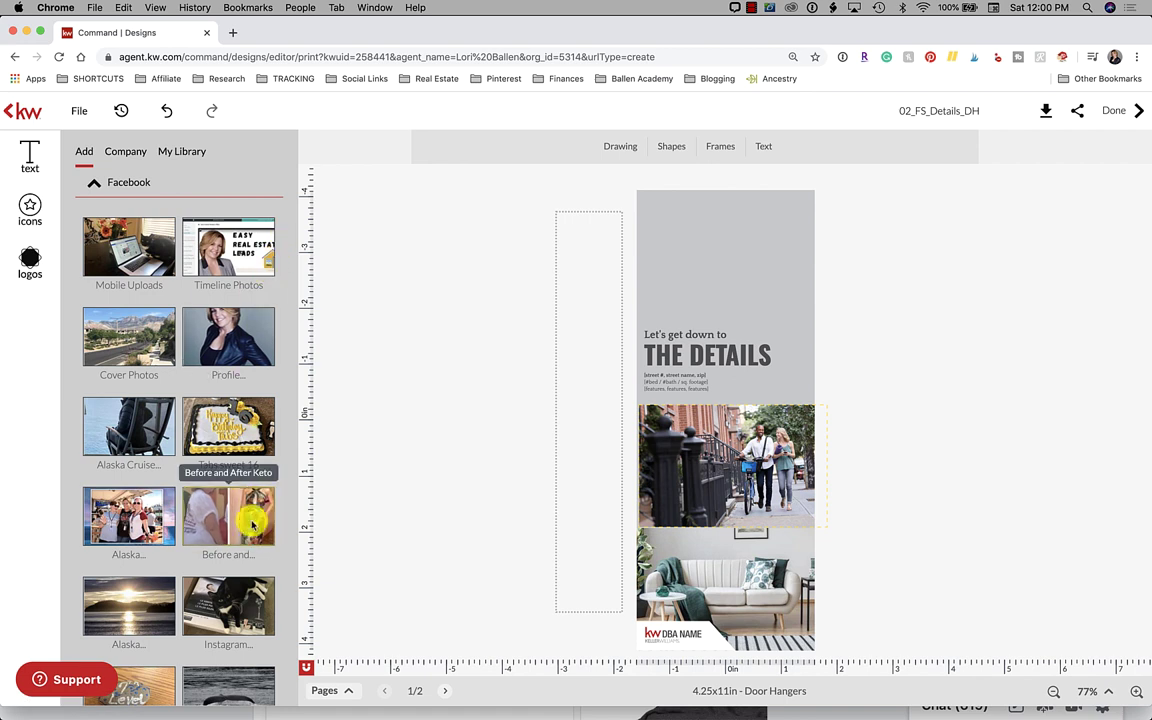
scroll(237, 484, "down", 2)
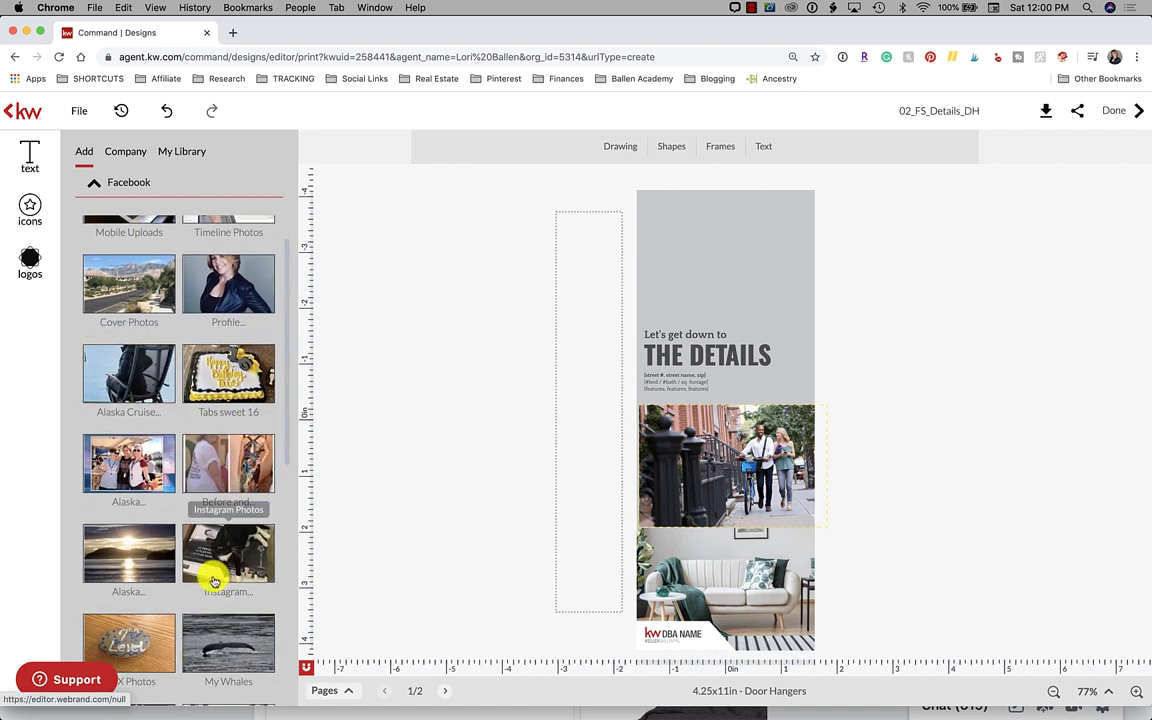
scroll(212, 578, "down", 1)
left_click(121, 361)
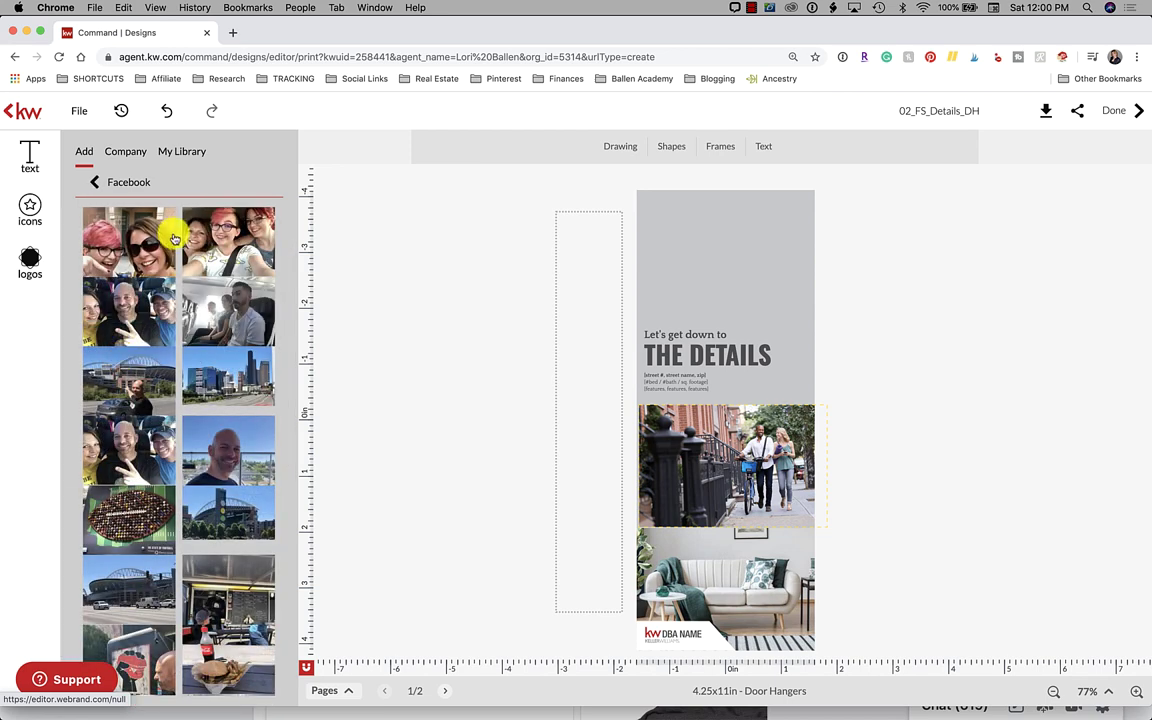
scroll(162, 347, "down", 5)
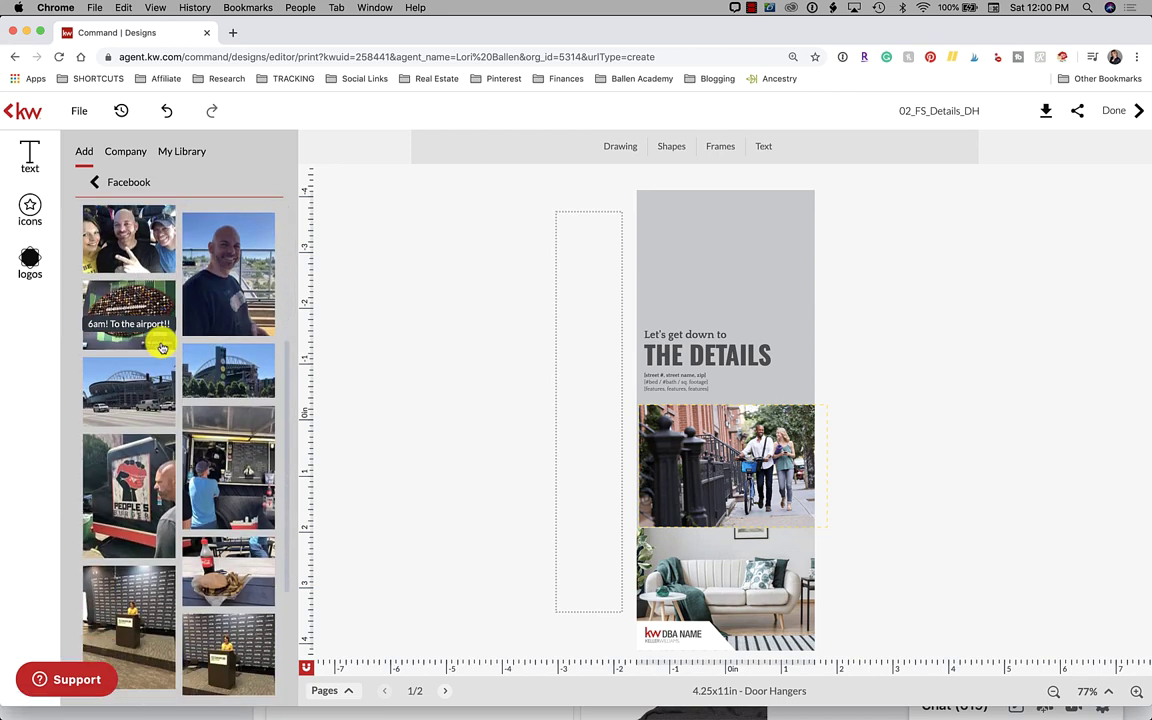
scroll(162, 347, "up", 5)
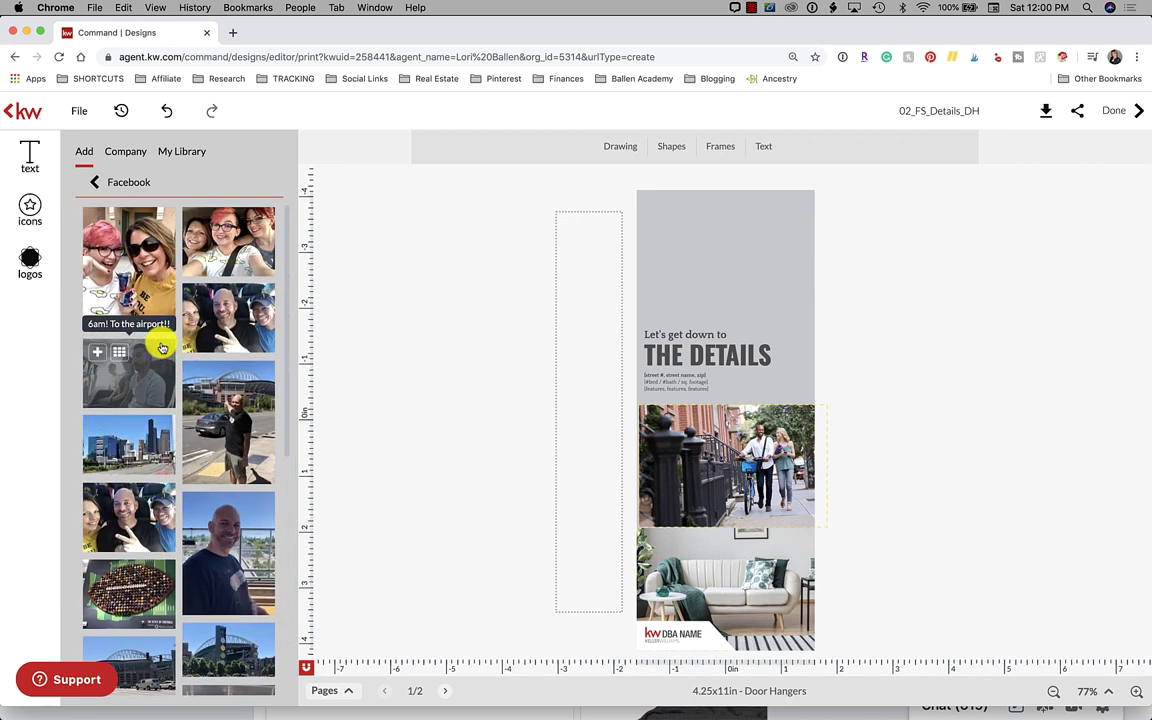
Step: Try placing the Facebook group selfie on the page, and delete it again
left_click(232, 250)
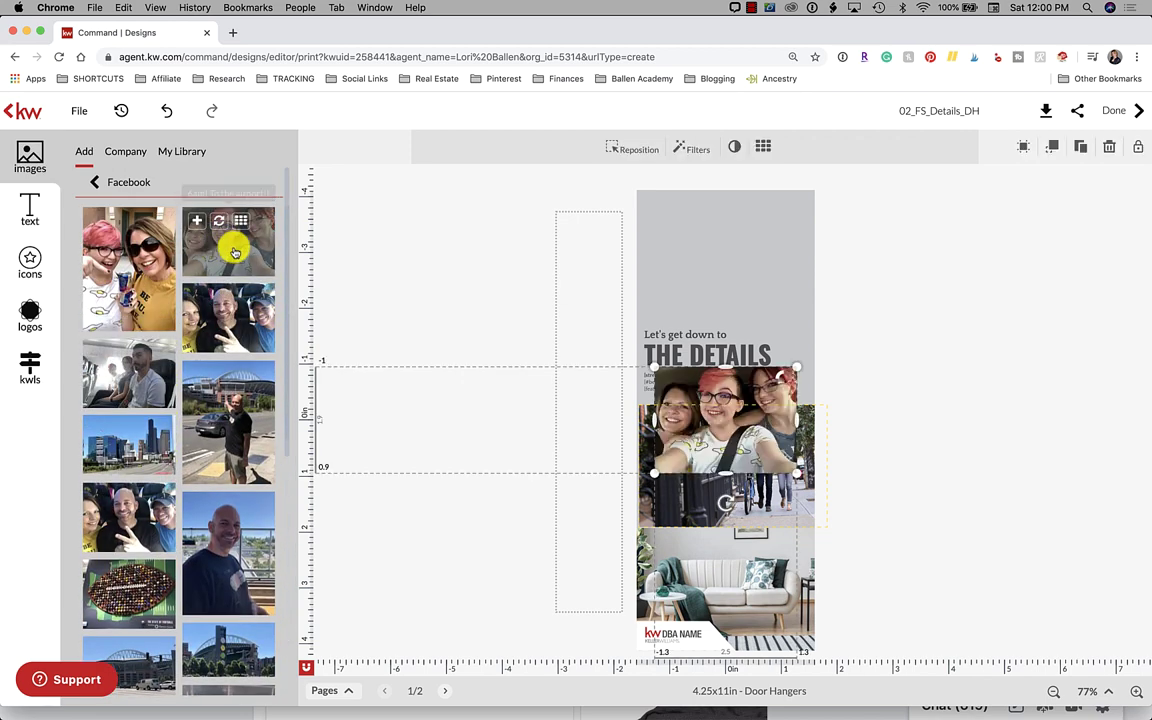
left_click(725, 401)
key("Delete")
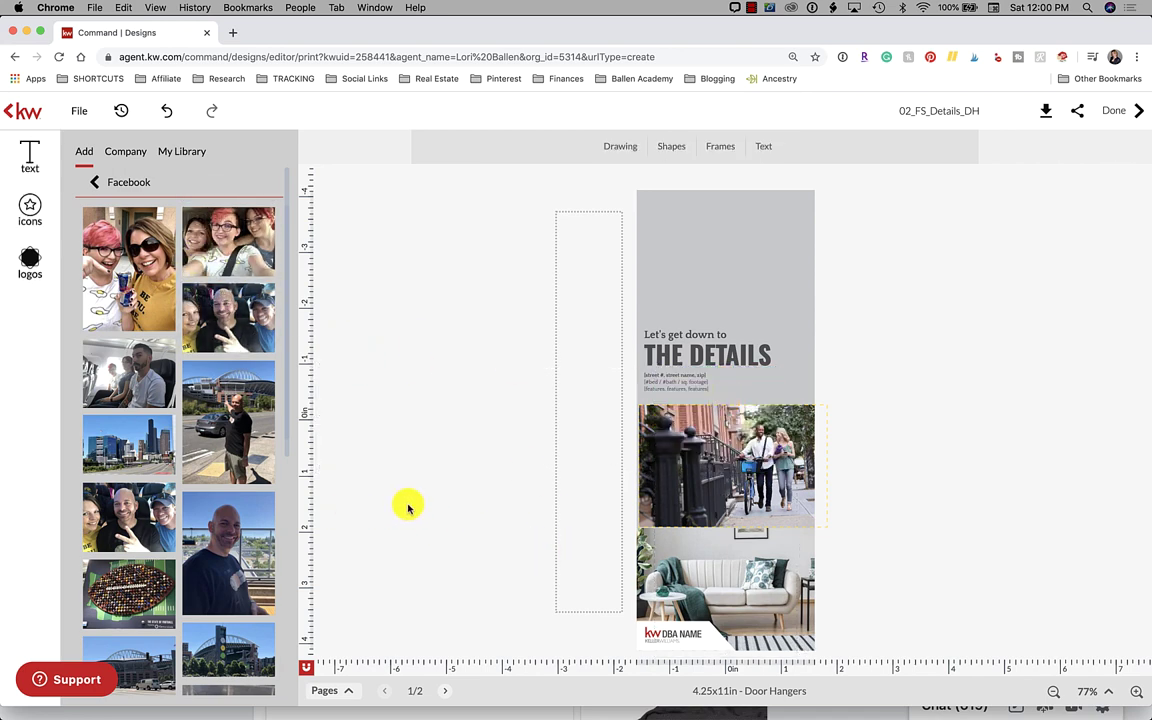
Step: Add the group selfie of three people from the Facebook album to the page as a separate image
mouse_move(255, 243)
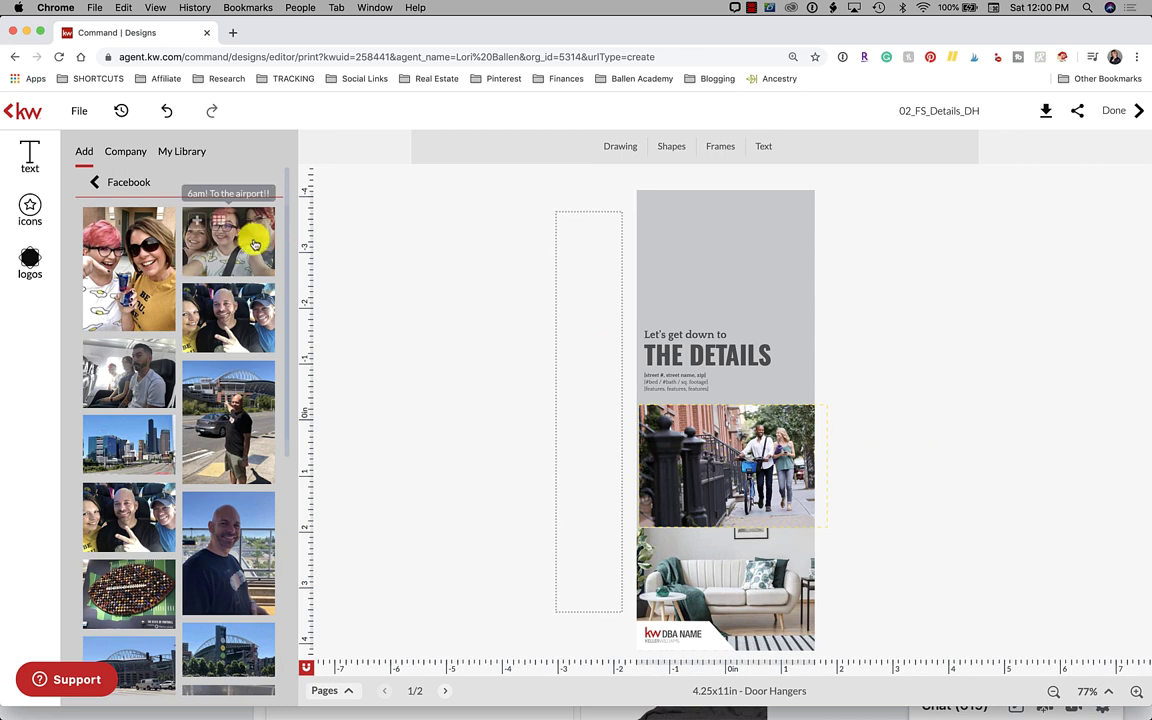
left_click(197, 224)
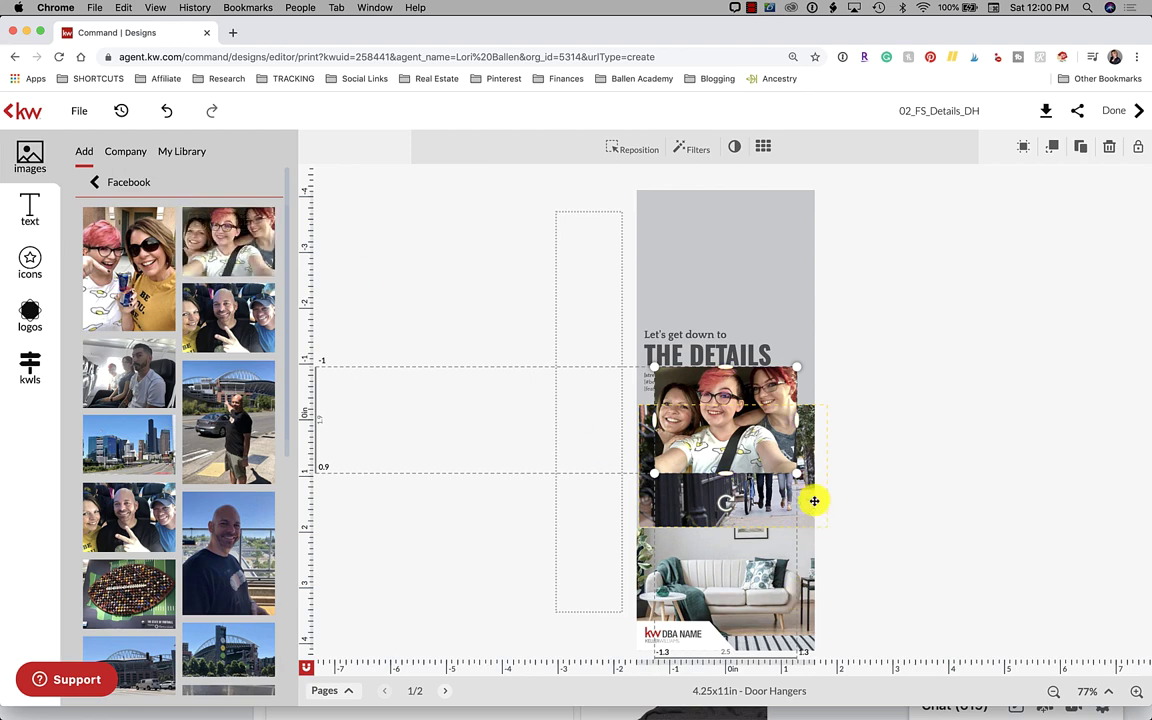
Step: Try fitting the added group selfie over the street photo, and delete it together with its leftover image placeholder
left_click_drag(814, 501, 728, 470)
left_click_drag(789, 524, 764, 455)
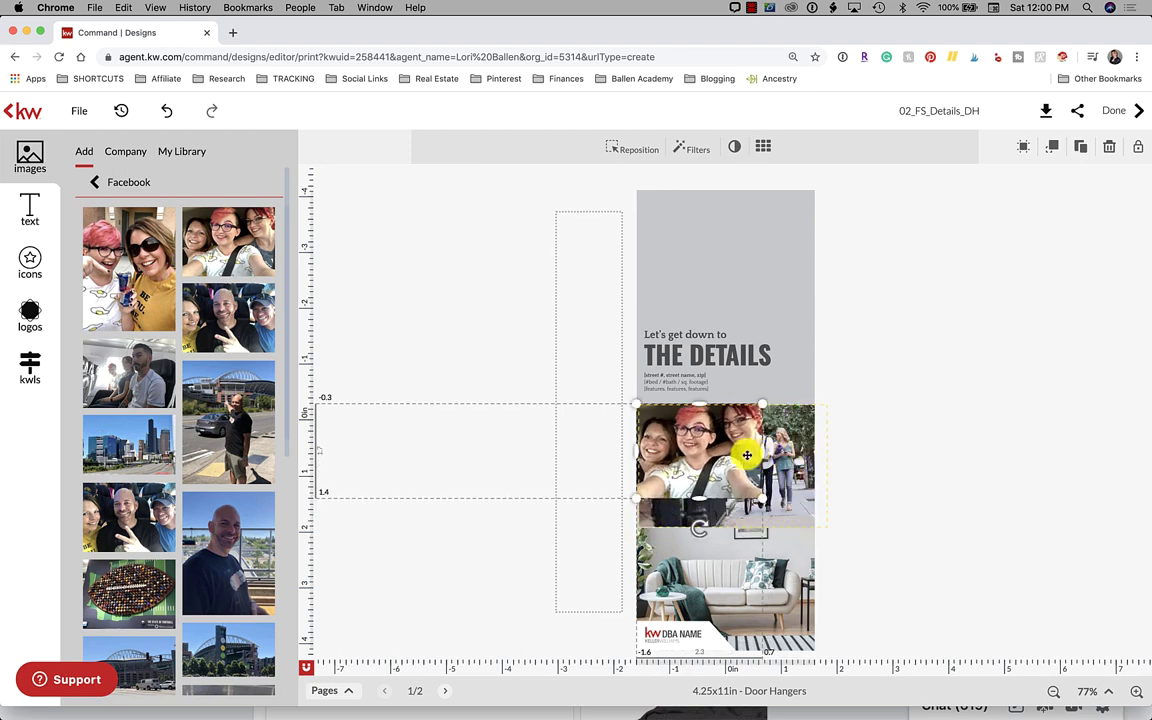
key("BackSpace")
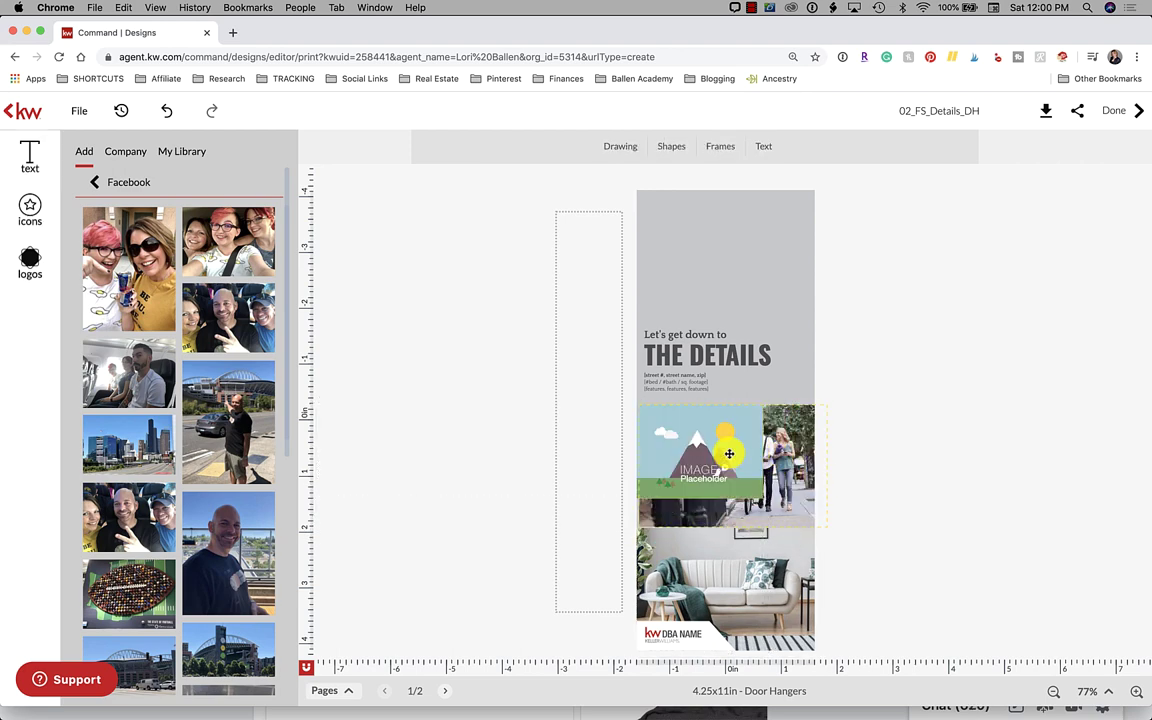
left_click(729, 453)
key("ctrl+z")
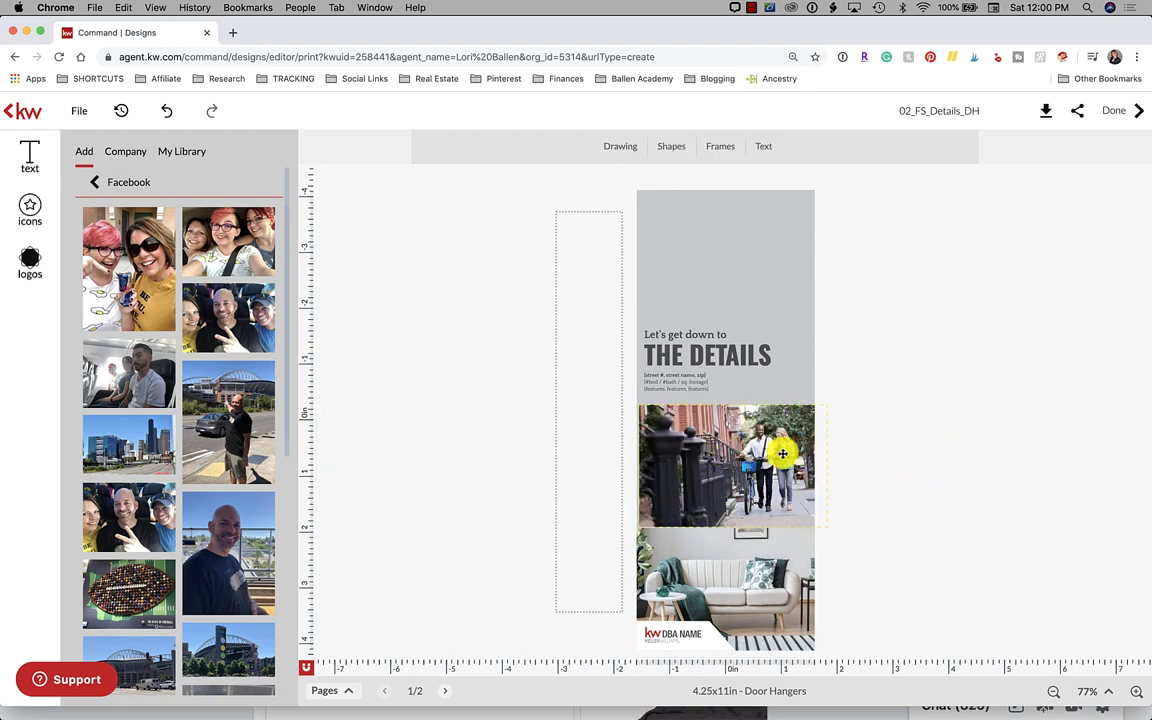
Step: Replace the street photo of the walking couple with the group selfie of three people from the Facebook album
left_click(733, 440)
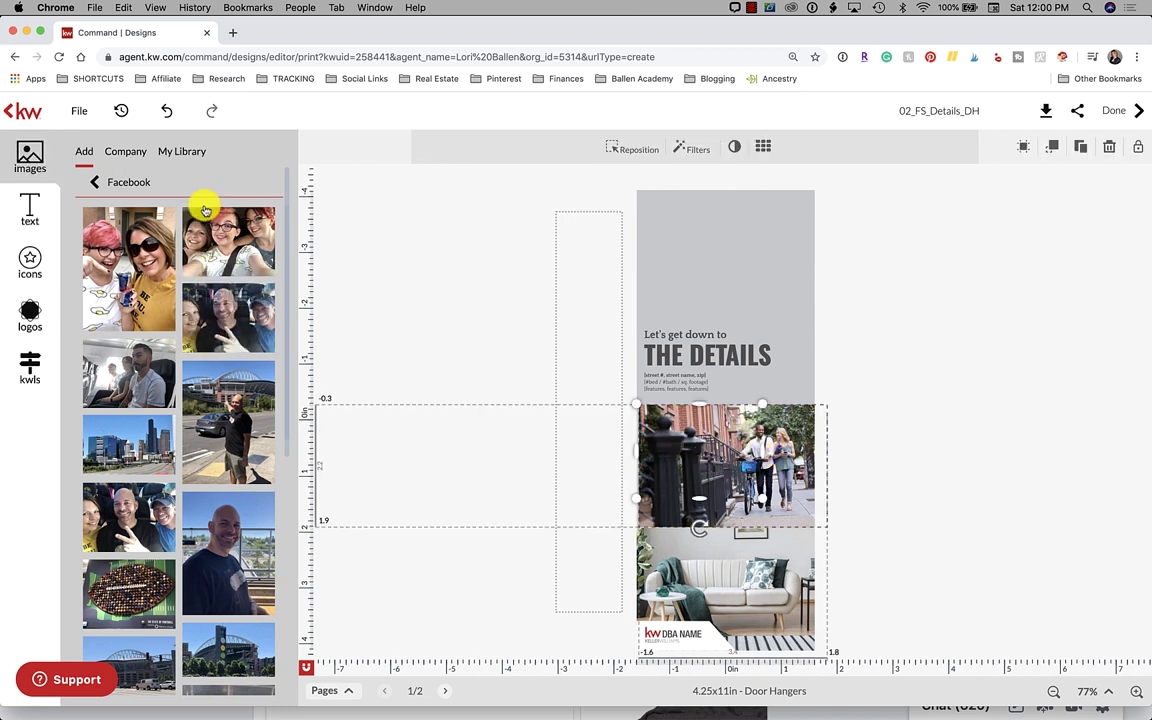
mouse_move(205, 222)
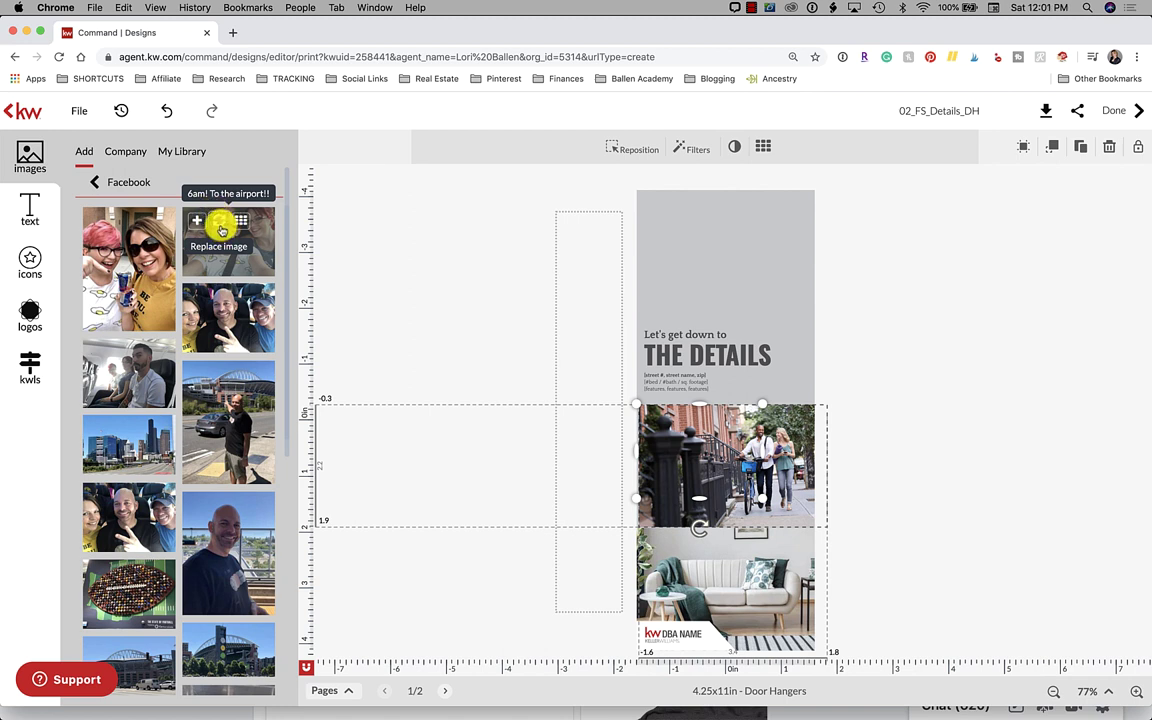
left_click(221, 229)
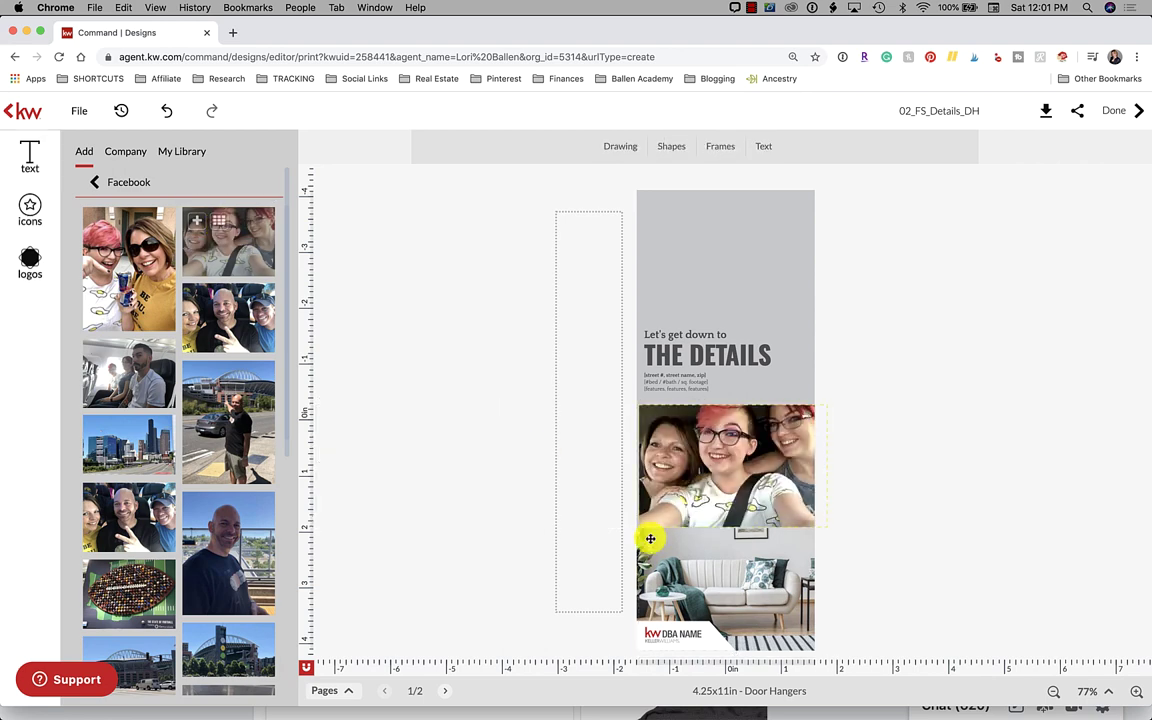
Step: Replace the living-room photo with the sunlit balcony image and the group selfie with the palm-tree house image from the company House Types folder
left_click(103, 183)
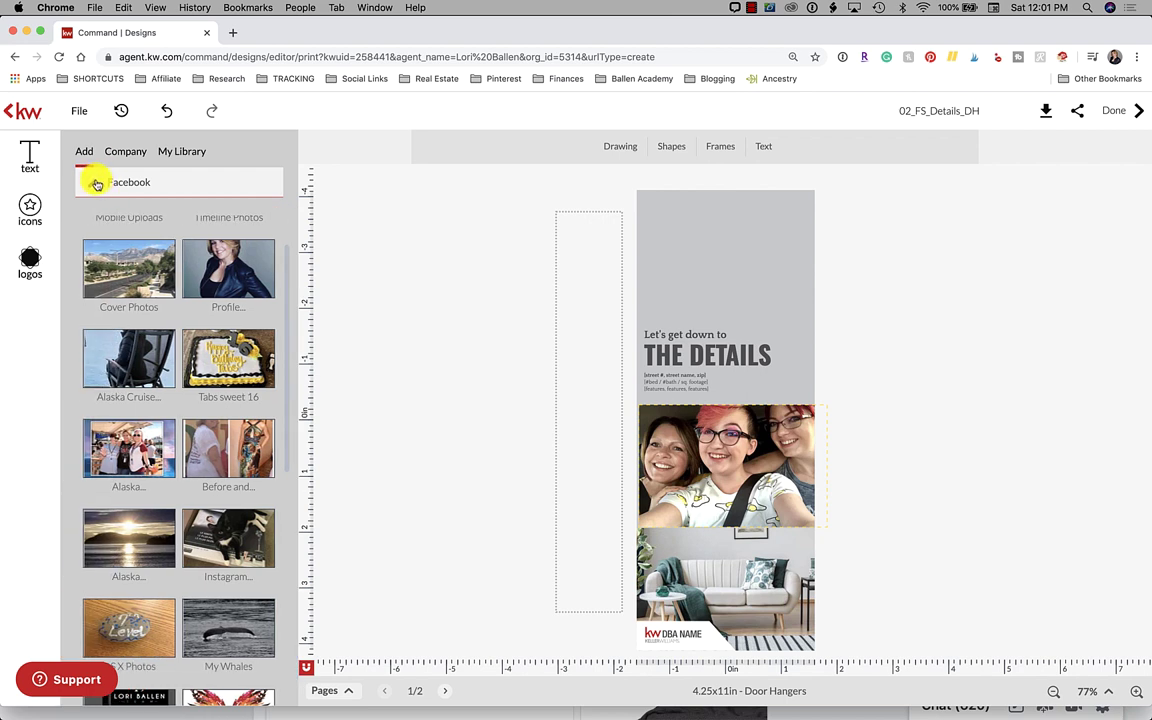
left_click(96, 188)
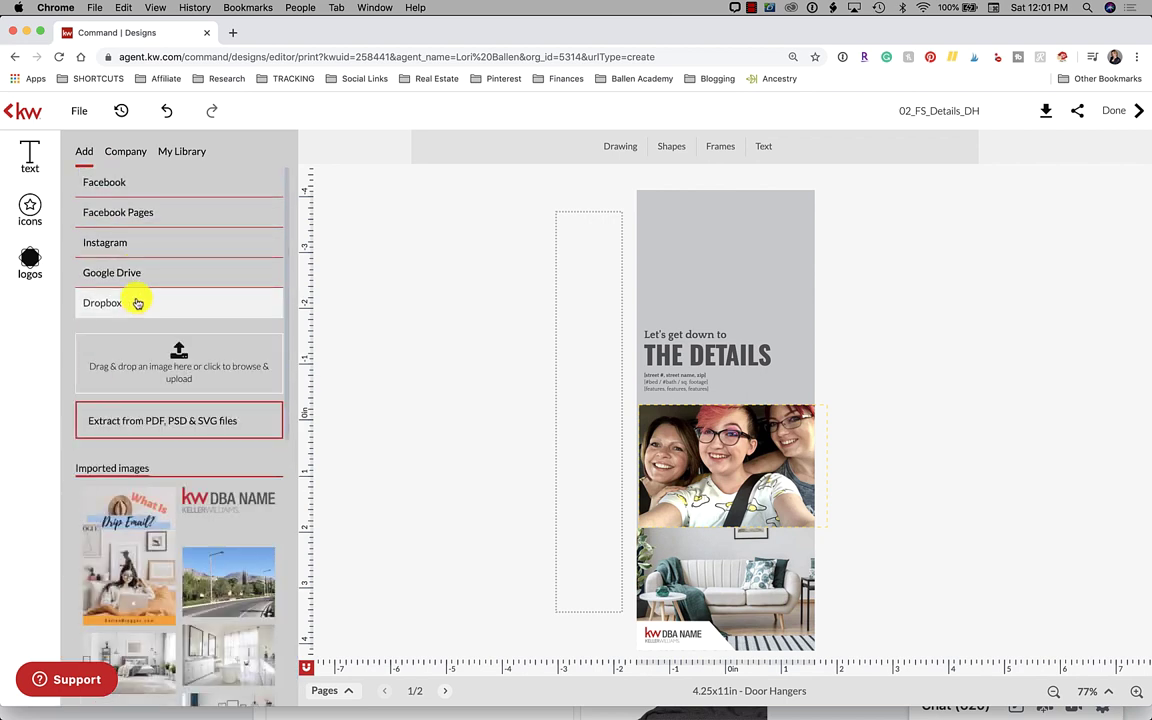
left_click(128, 157)
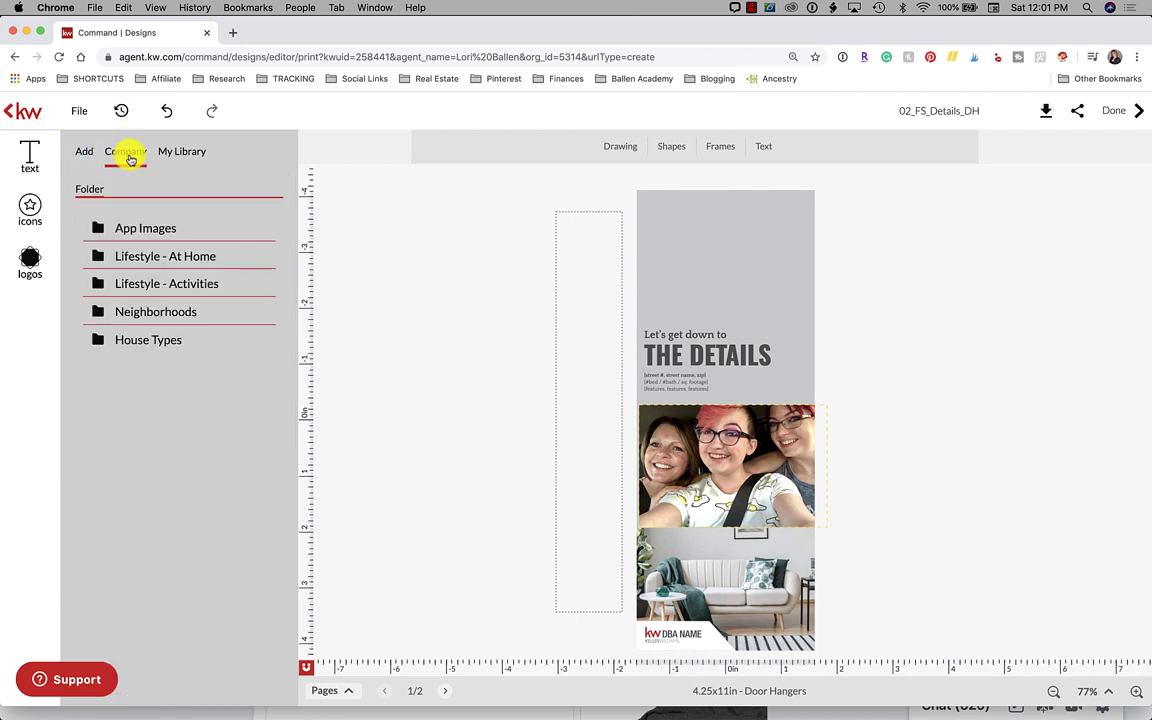
left_click(148, 341)
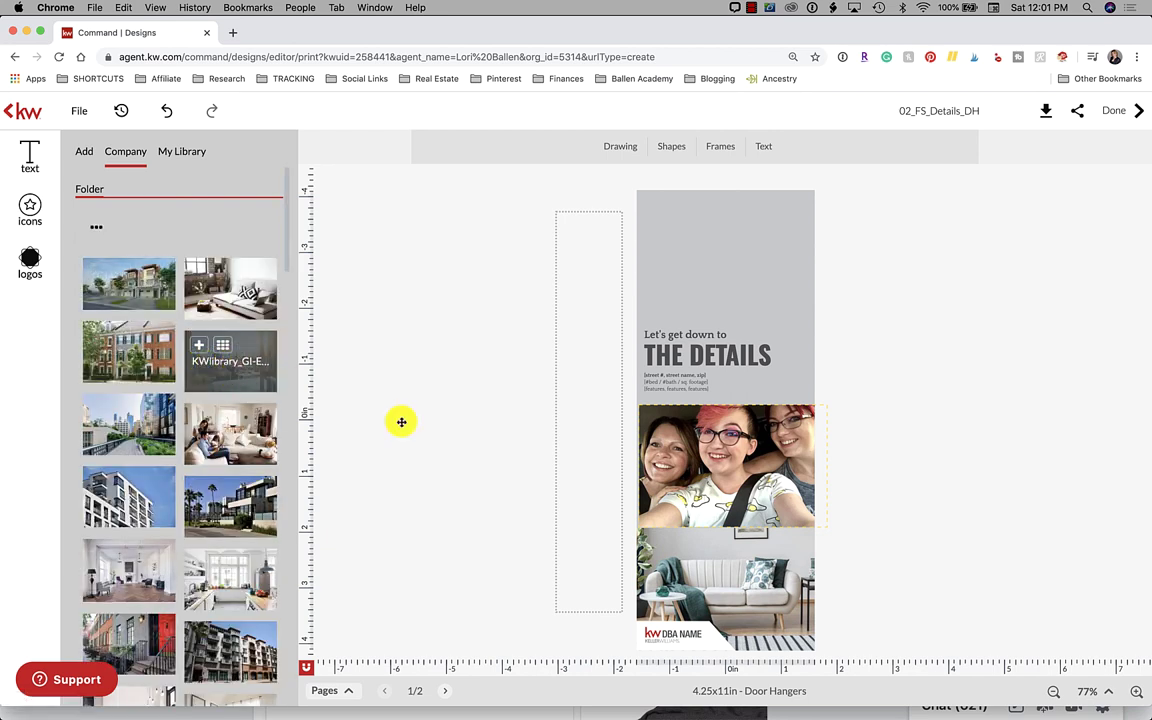
left_click(717, 561)
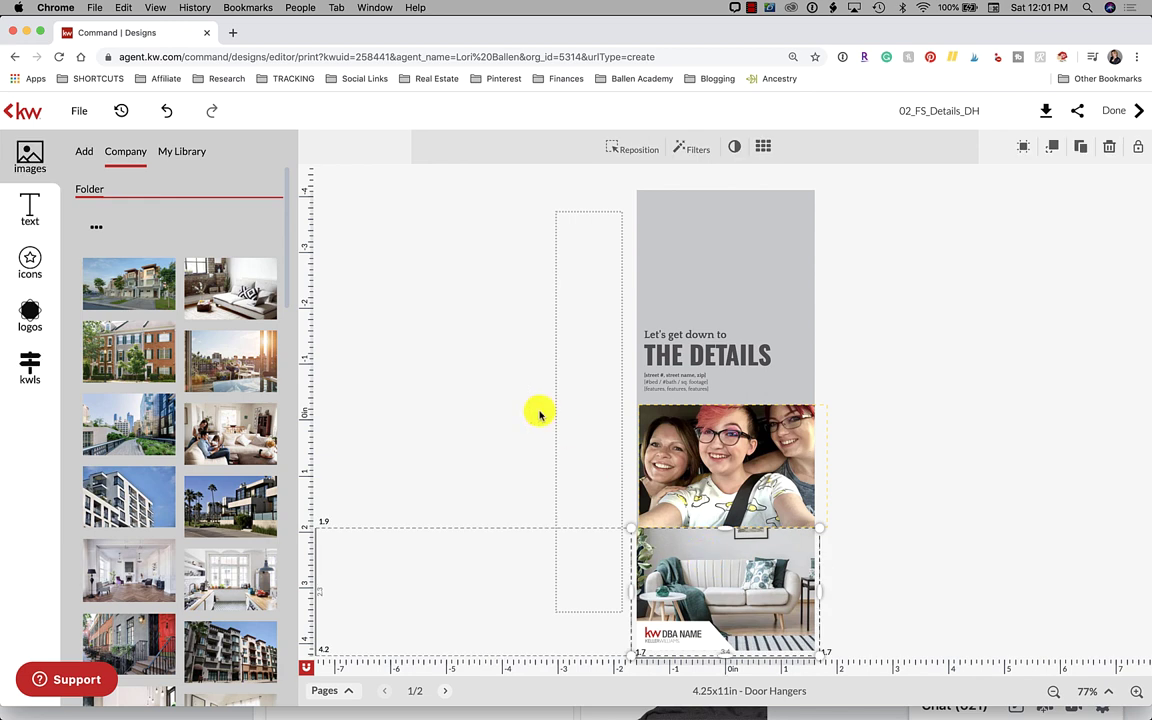
mouse_move(257, 354)
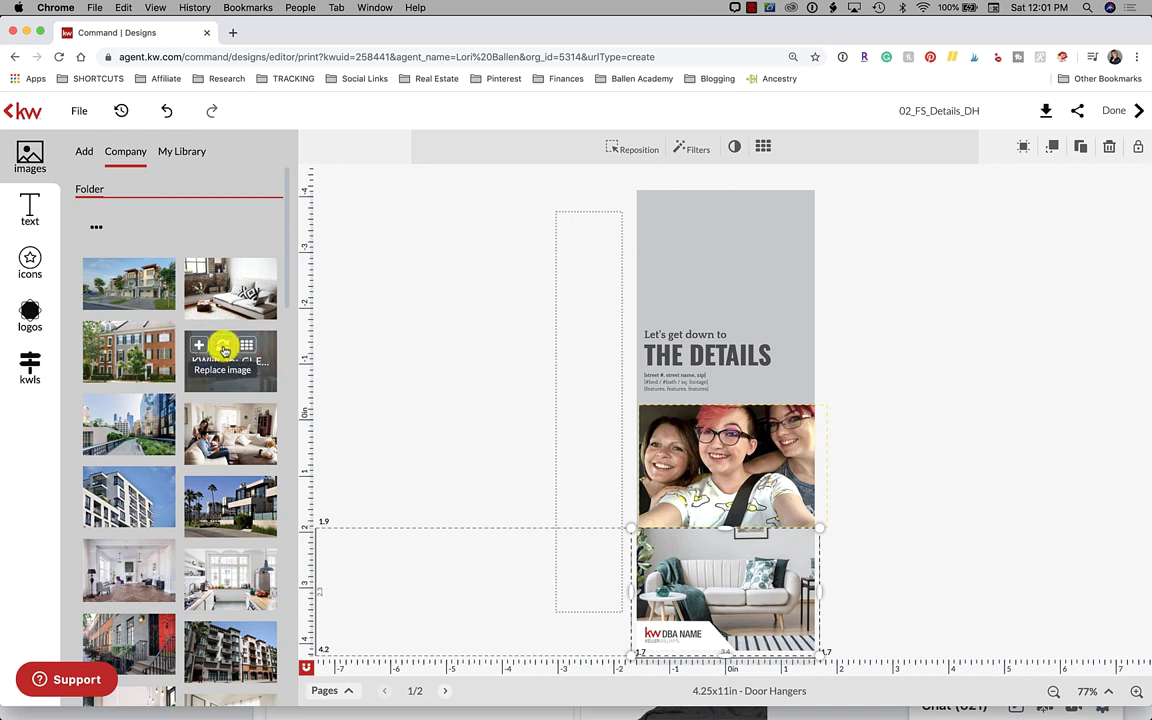
left_click(224, 350)
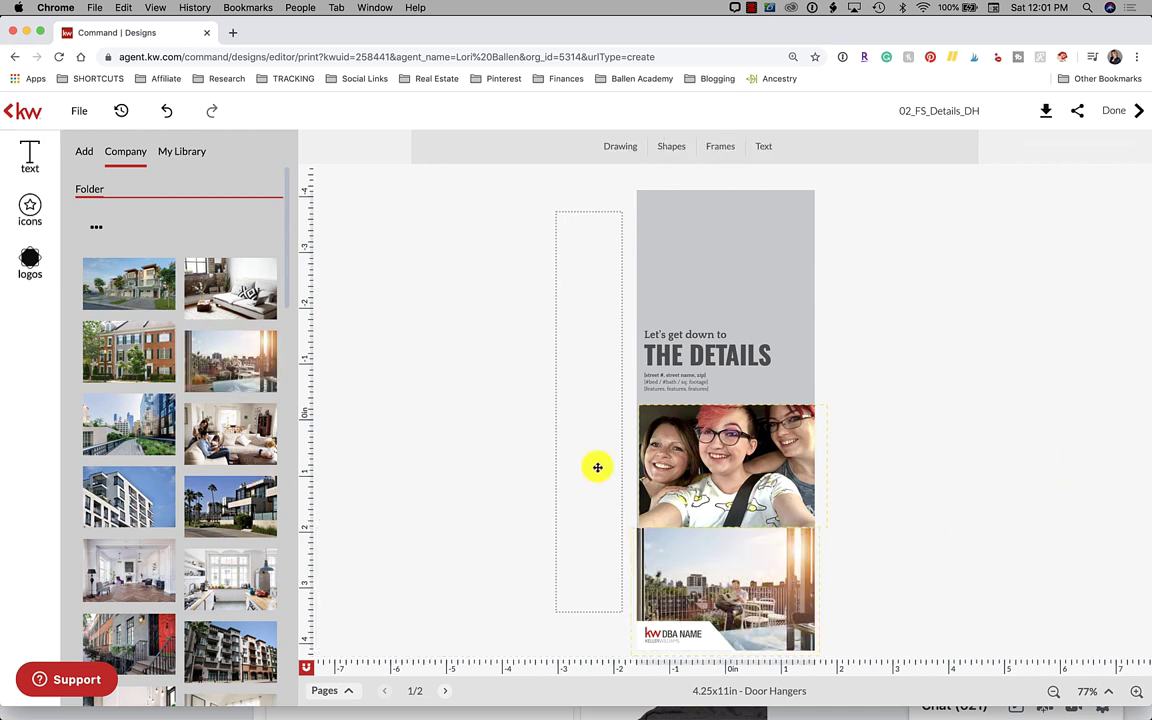
left_click(750, 437)
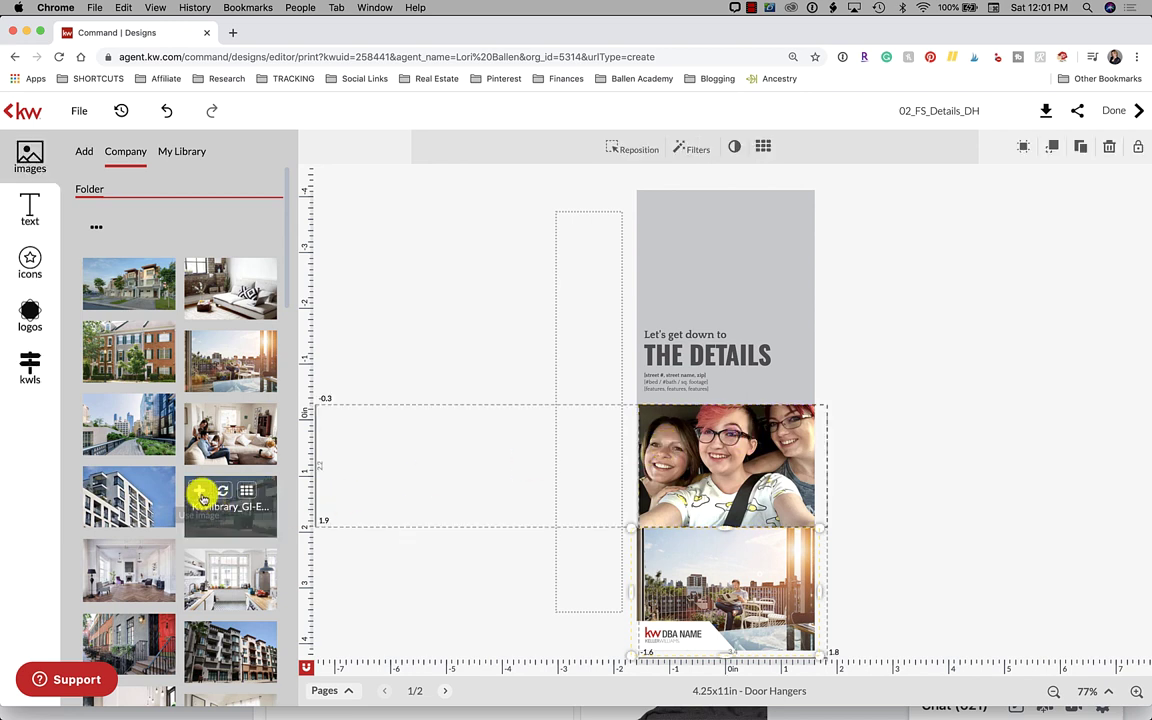
left_click(222, 494)
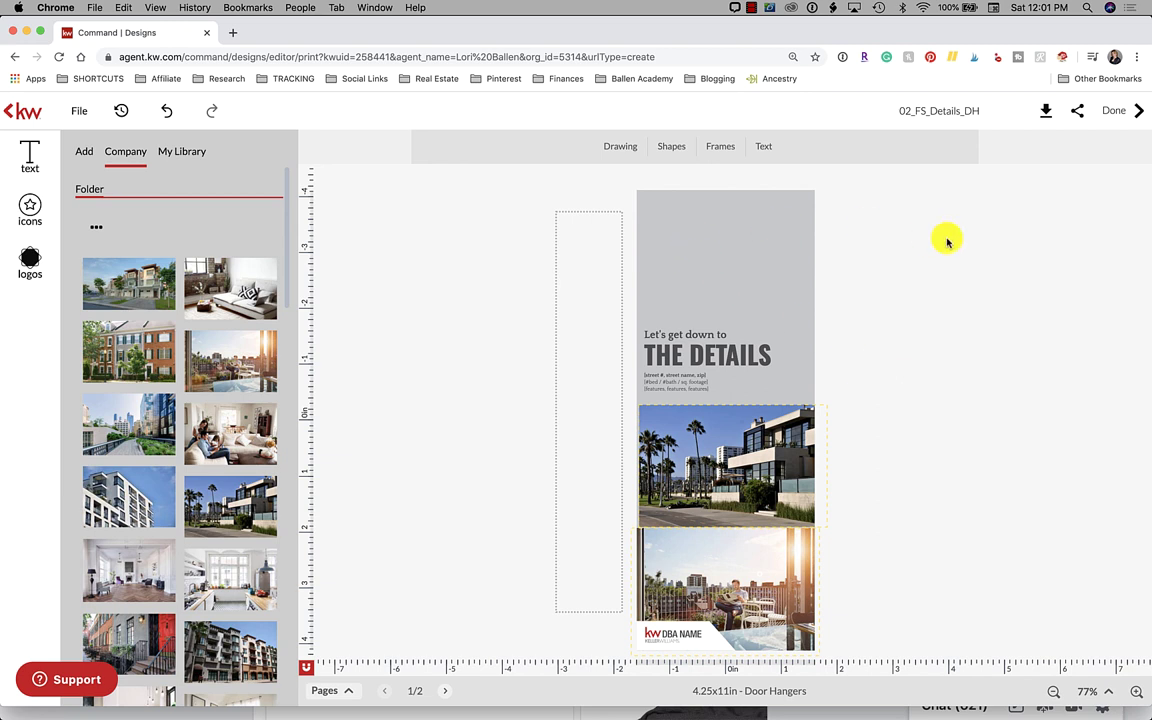
left_click(621, 150)
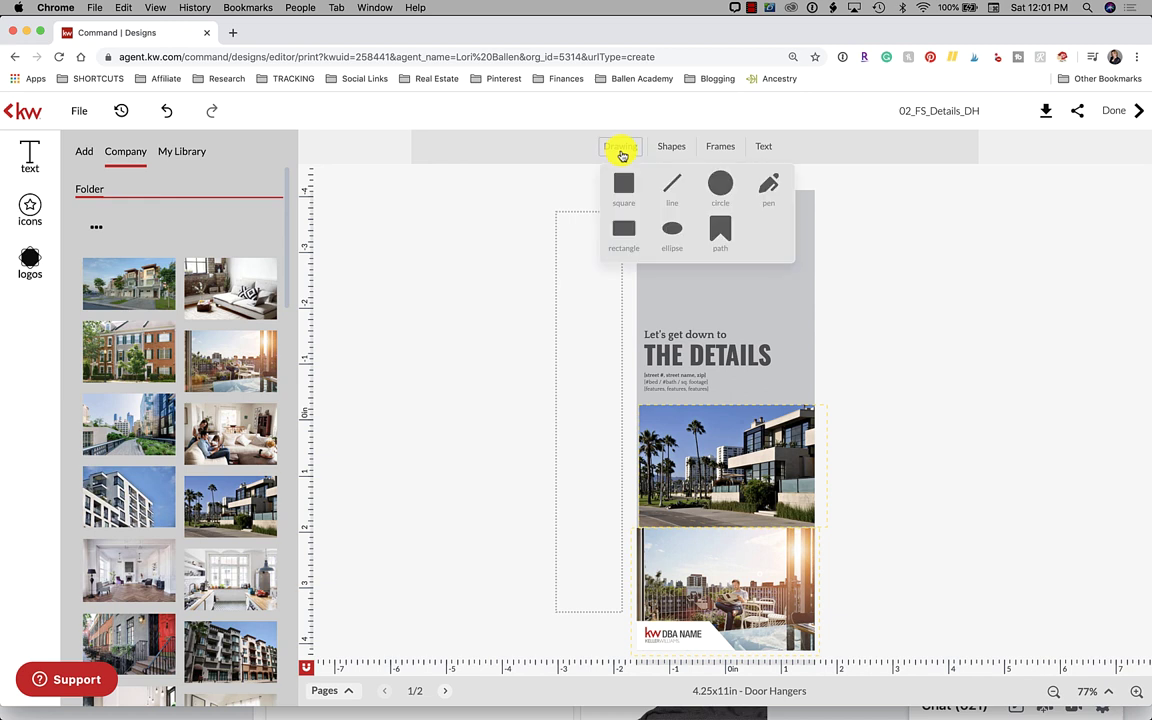
left_click(678, 149)
left_click(719, 149)
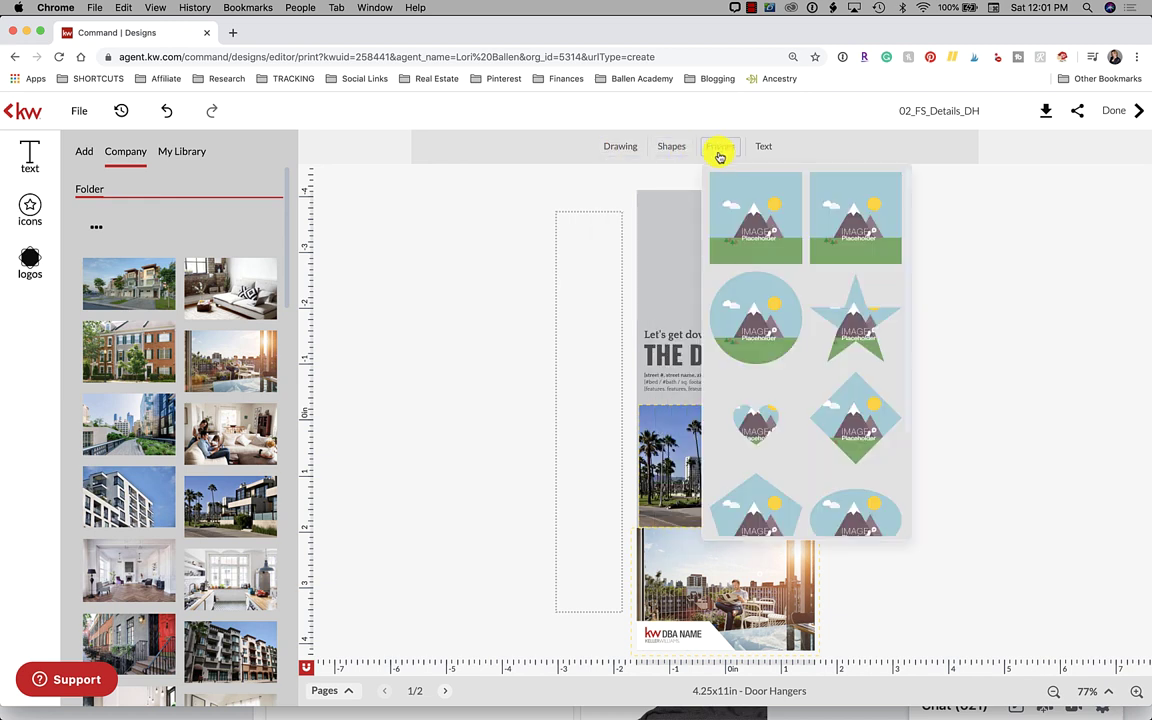
left_click(765, 151)
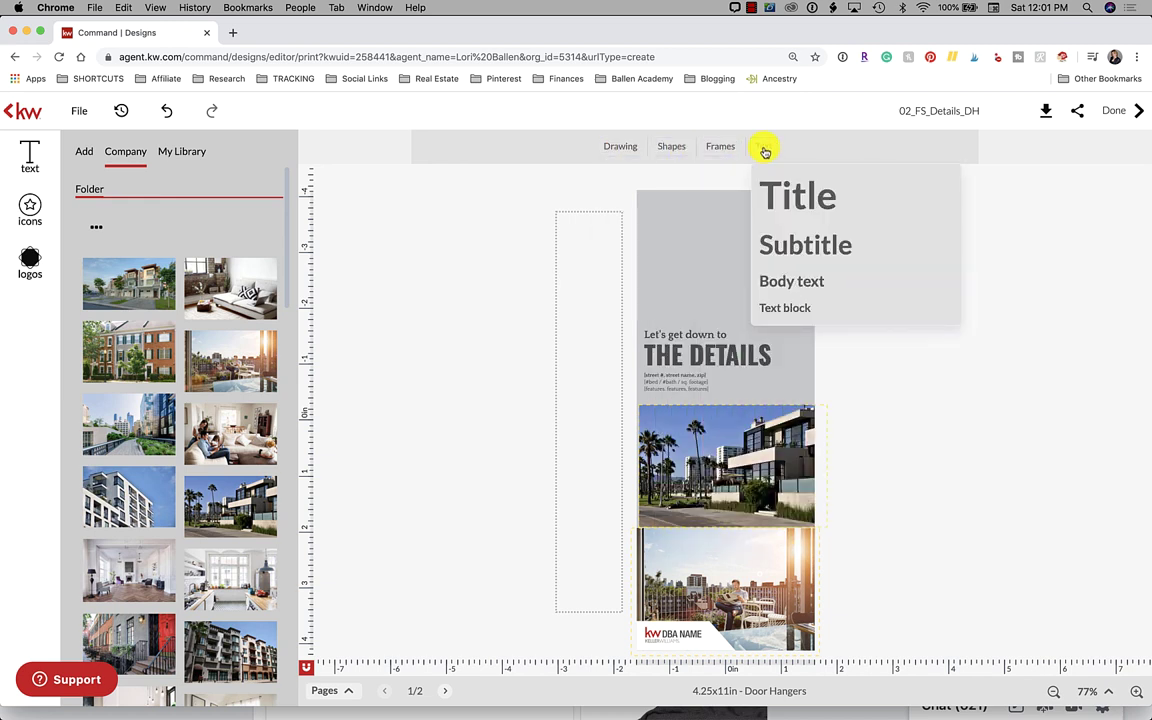
Step: Place a circular image frame about 1.6 in wide in the gray area above "Let's get down to"
left_click(720, 150)
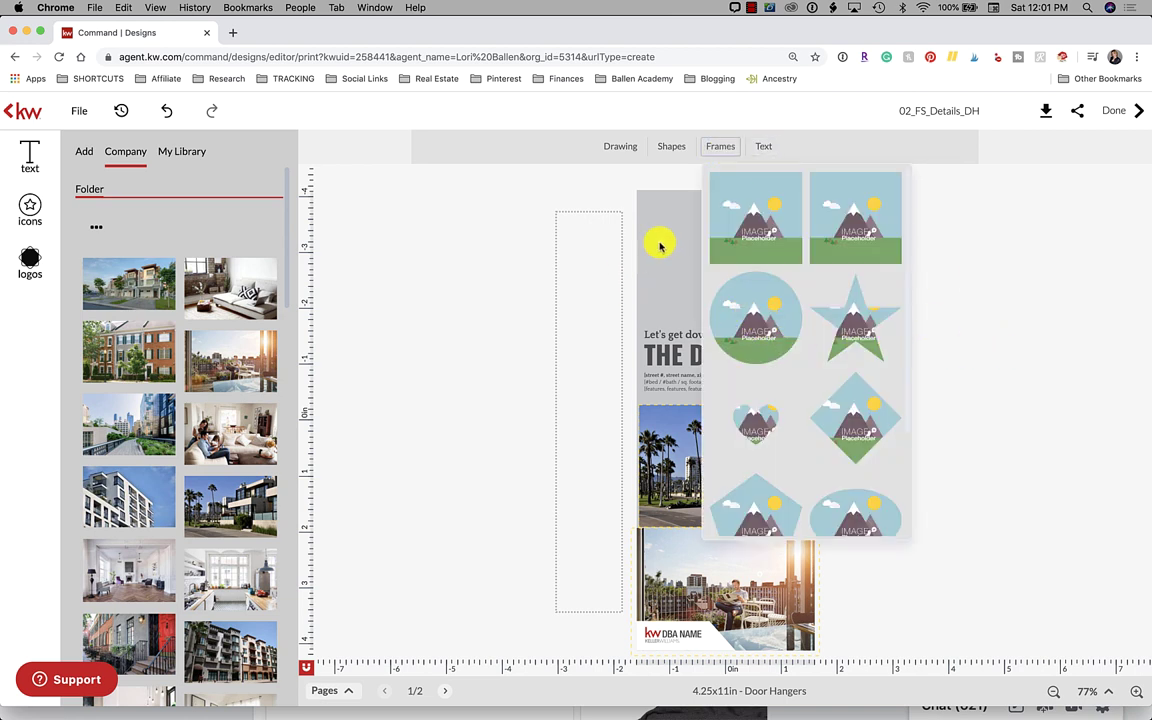
left_click_drag(752, 311, 738, 261)
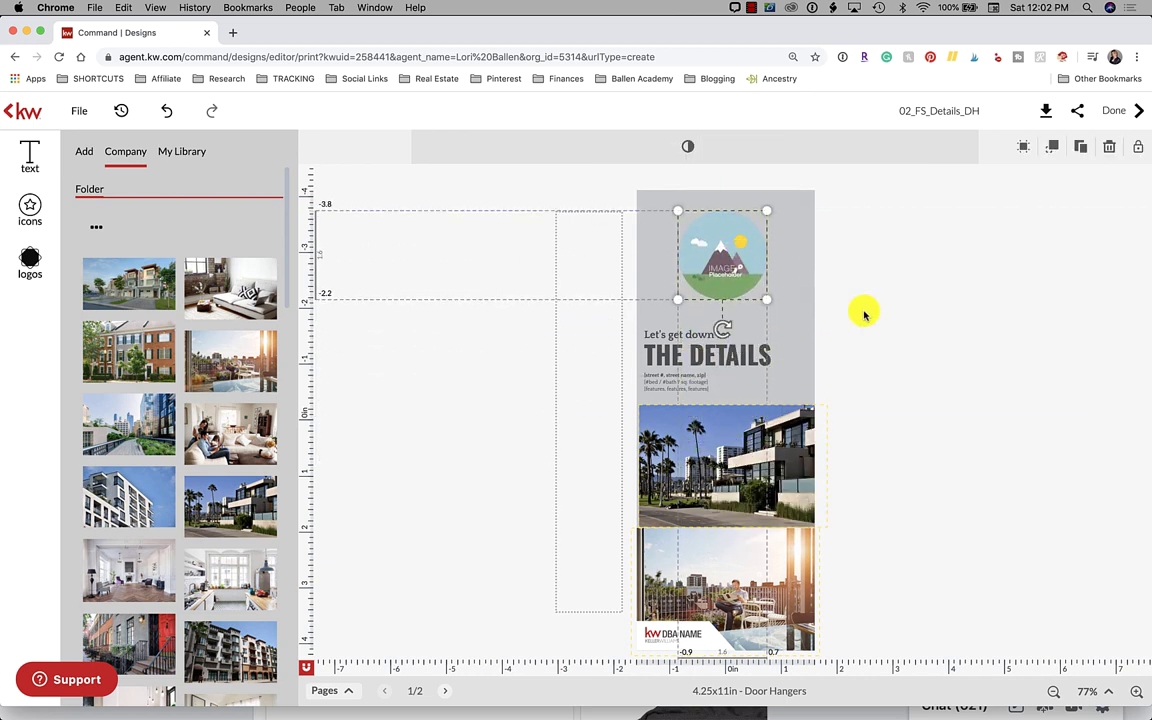
left_click(874, 319)
Step: Fill the circular frame with the brick townhouse photo from the company House Types folder
left_click(716, 266)
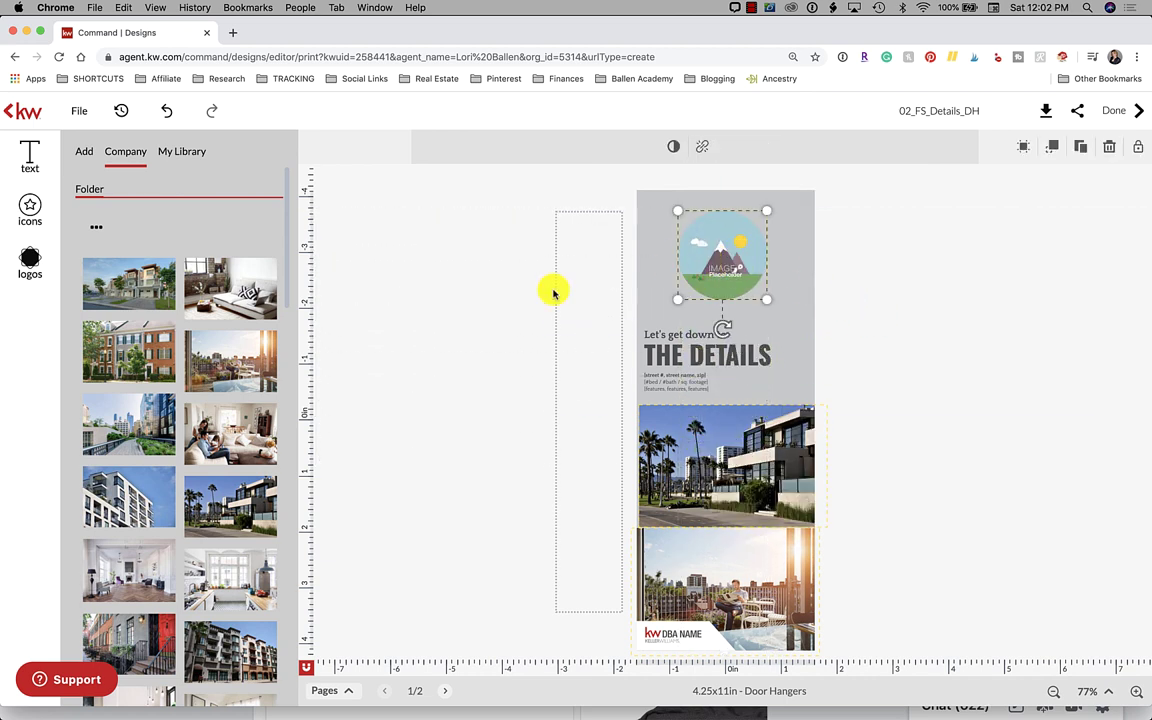
left_click_drag(96, 414, 725, 185)
left_click(711, 278)
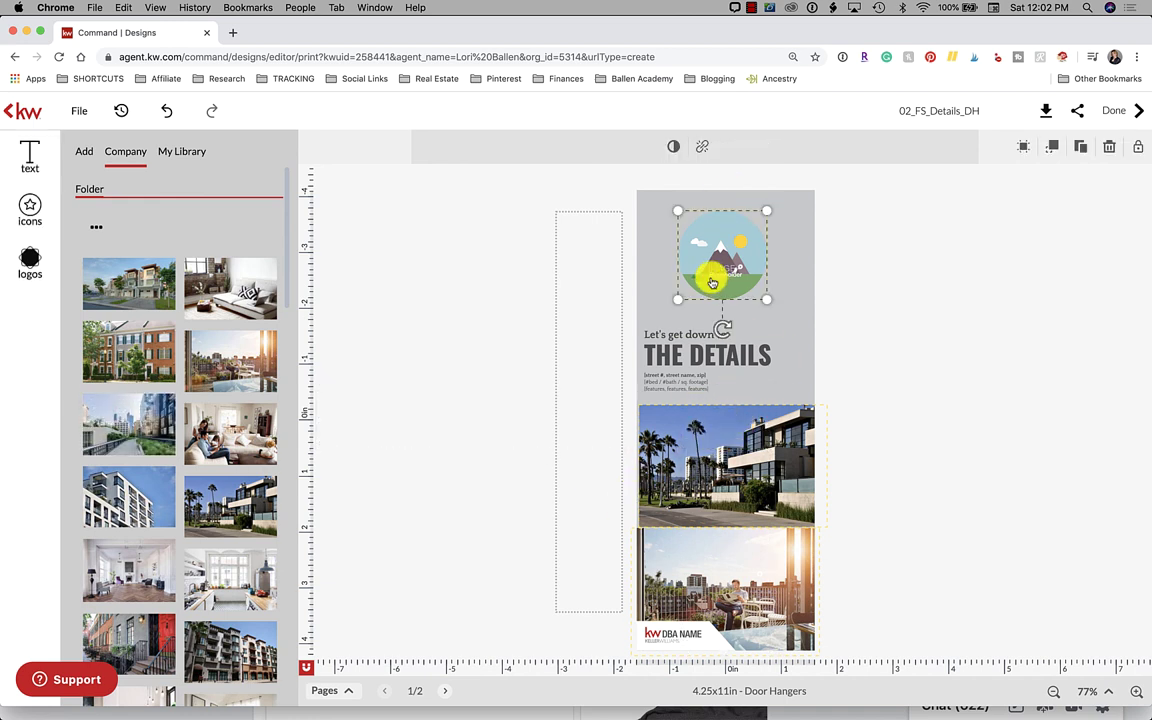
left_click_drag(130, 349, 715, 257)
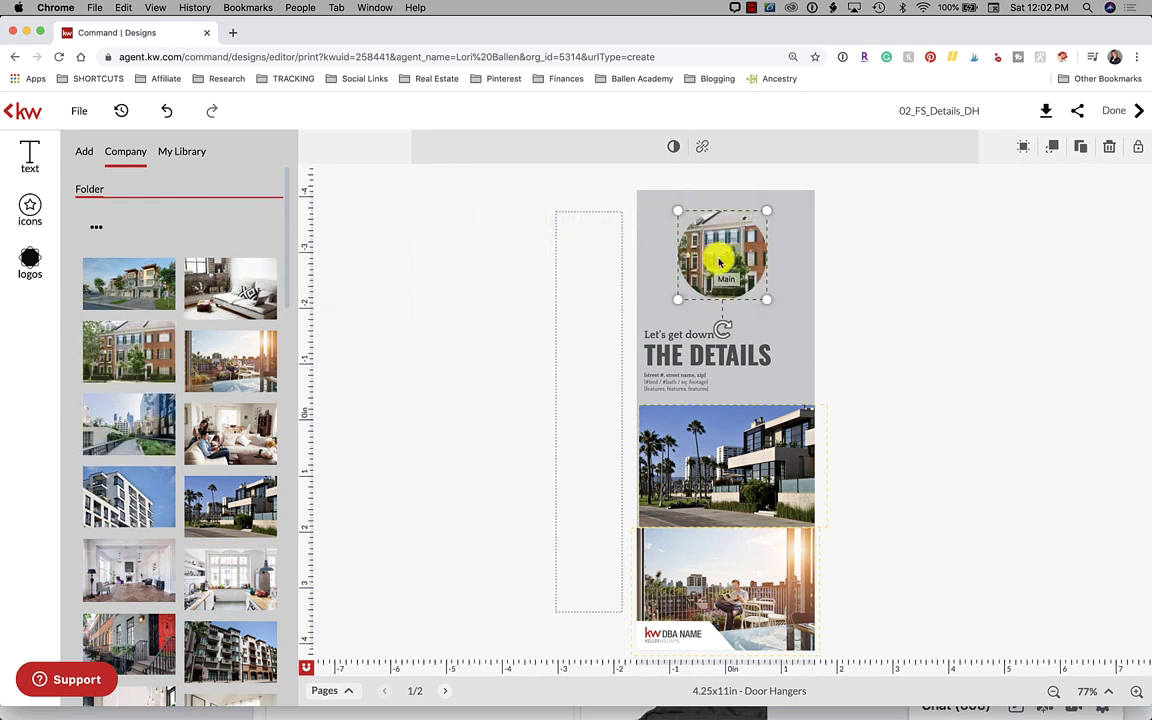
left_click(992, 265)
Step: Enlarge the circular frame to about 1.7 in wide and adjust its position above the heading
left_click(739, 258)
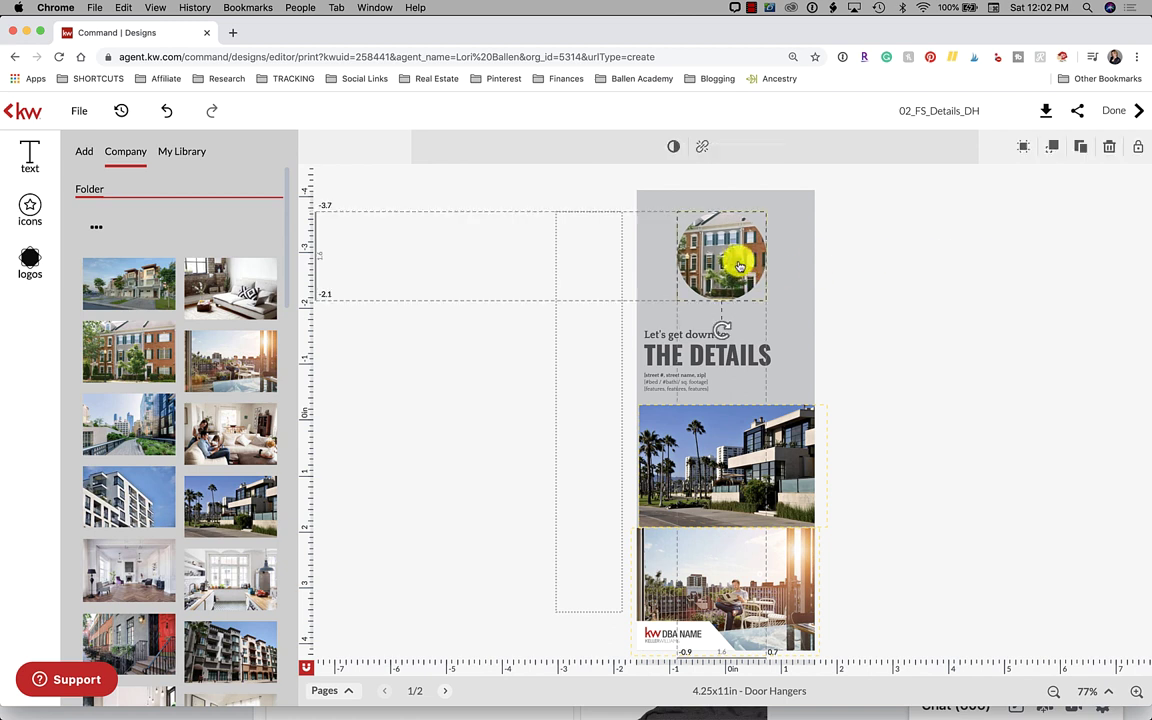
left_click_drag(765, 300, 776, 306)
left_click(938, 352)
left_click_drag(738, 257, 720, 265)
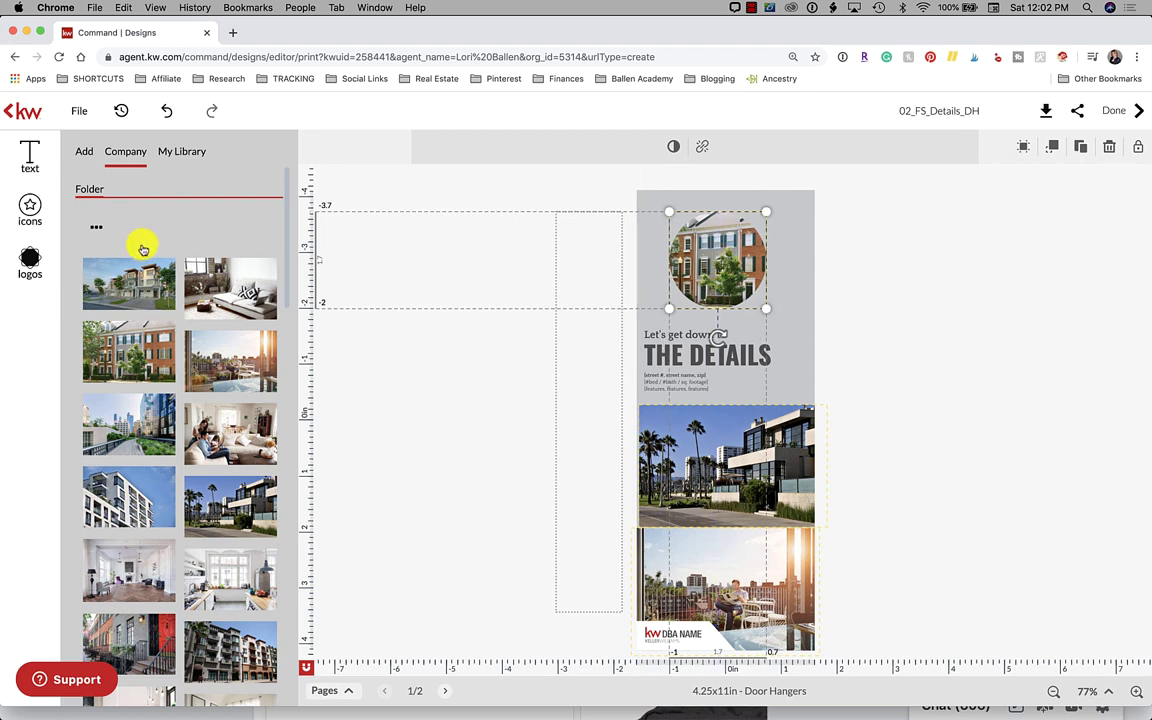
Step: Fill the circular frame with the gray-jacket portrait from the personal image library
left_click(180, 151)
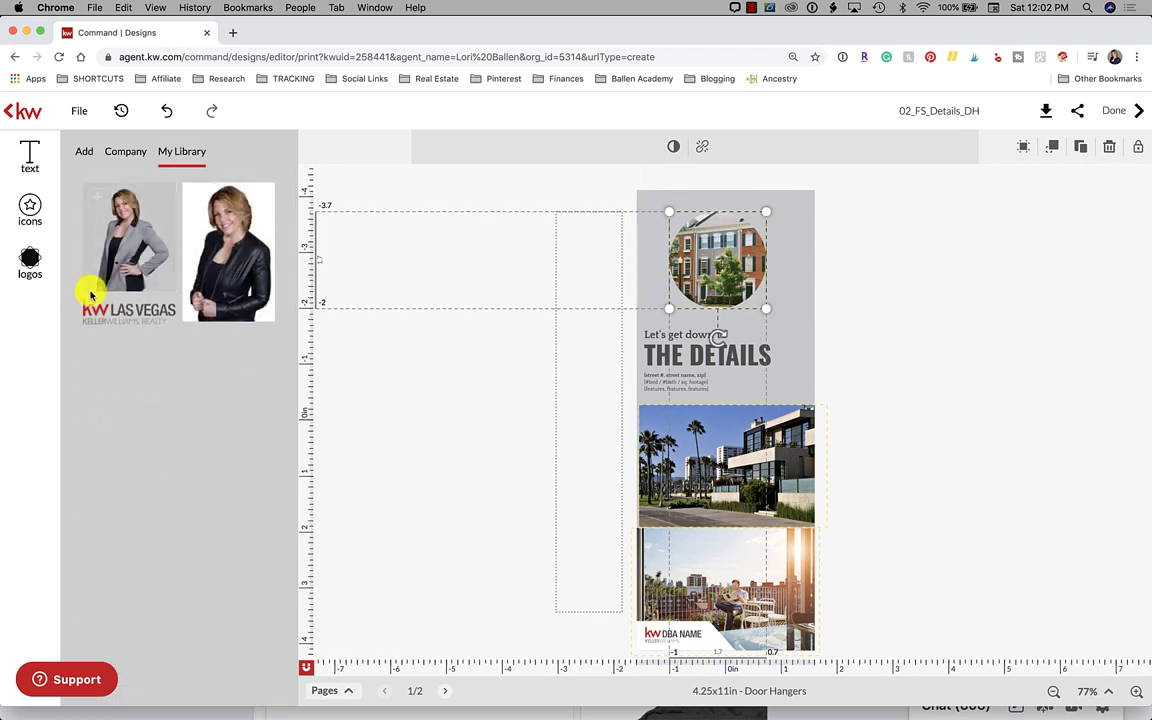
mouse_move(121, 228)
left_click_drag(124, 237, 728, 291)
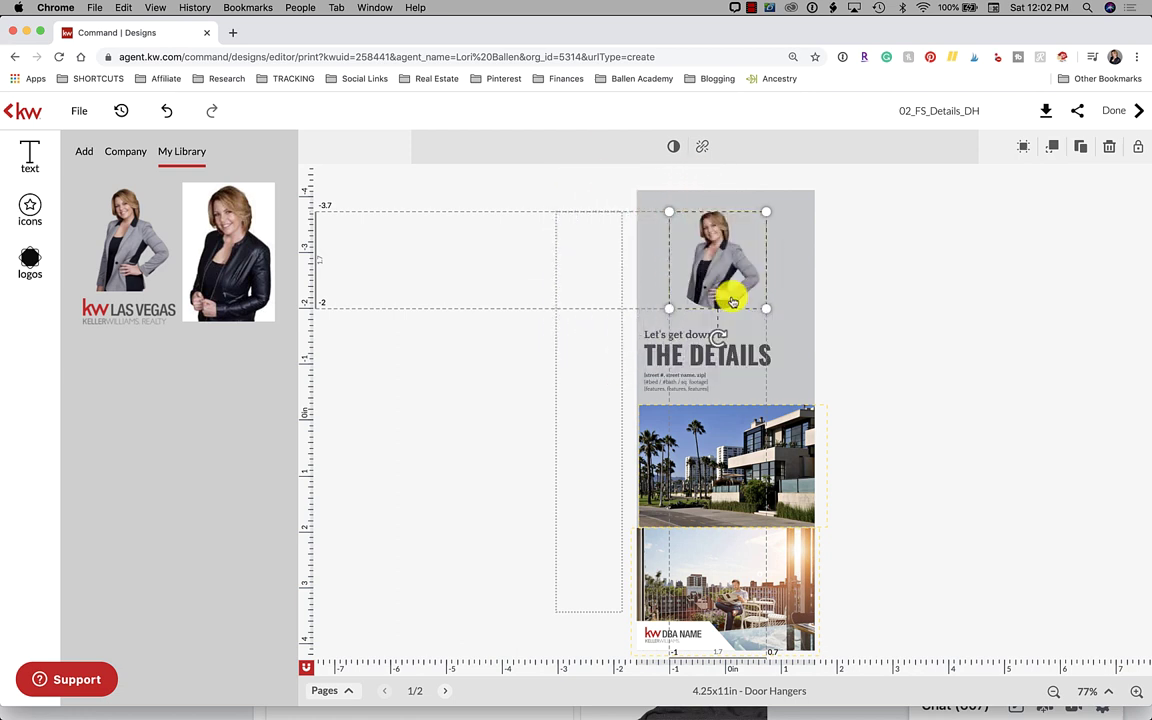
Step: Replace the portrait in the circular frame with the black-jacket portrait and center the frame across the page
left_click(879, 307)
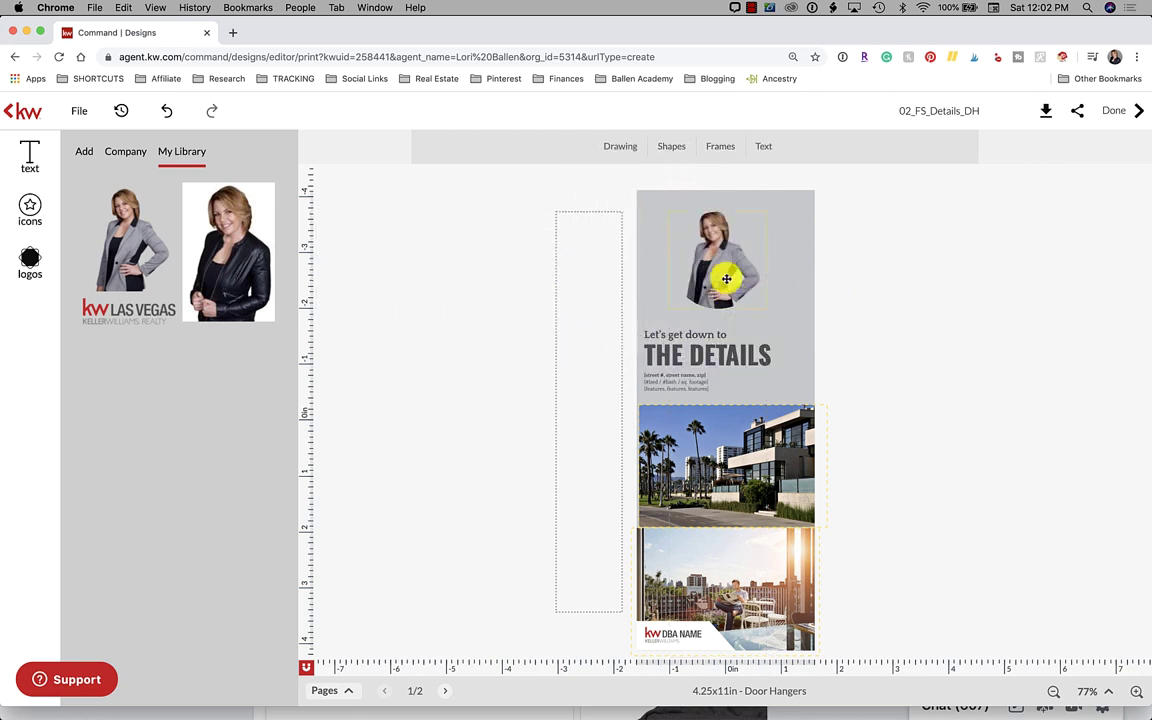
mouse_move(210, 235)
left_mouse_down()
mouse_move(730, 275)
mouse_move(172, 290)
mouse_move(748, 291)
mouse_move(705, 278)
mouse_move(730, 290)
mouse_move(738, 265)
left_mouse_up()
left_click(715, 265)
left_click(866, 266)
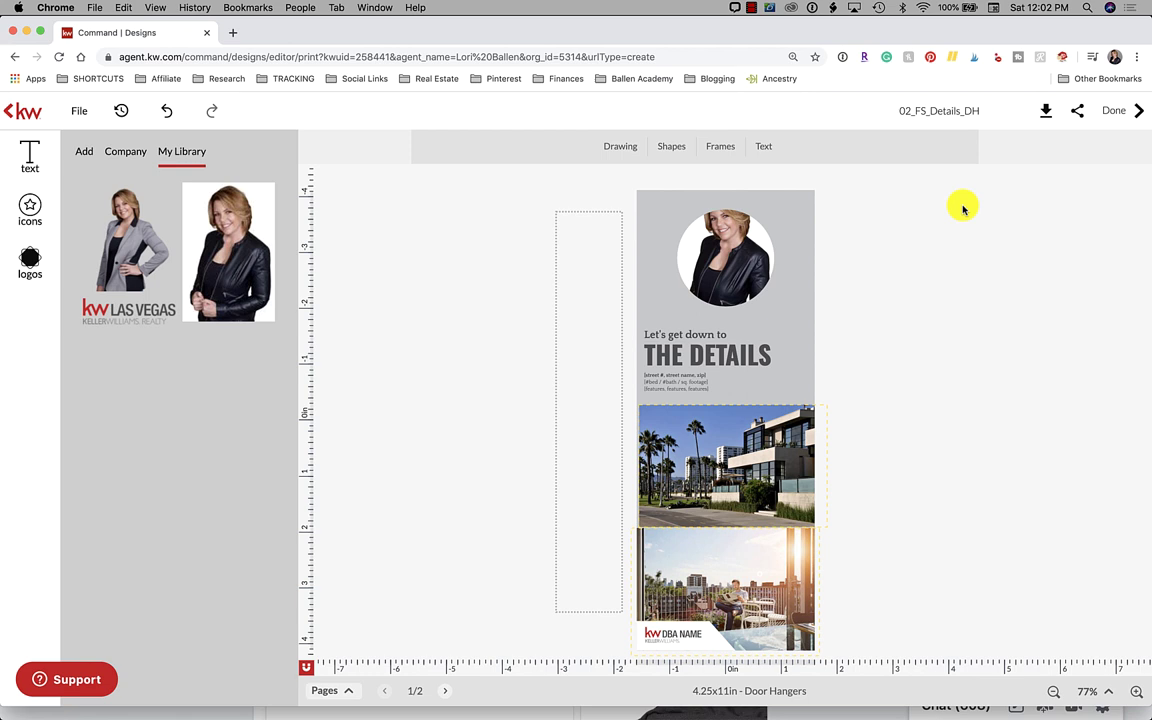
left_click(751, 10)
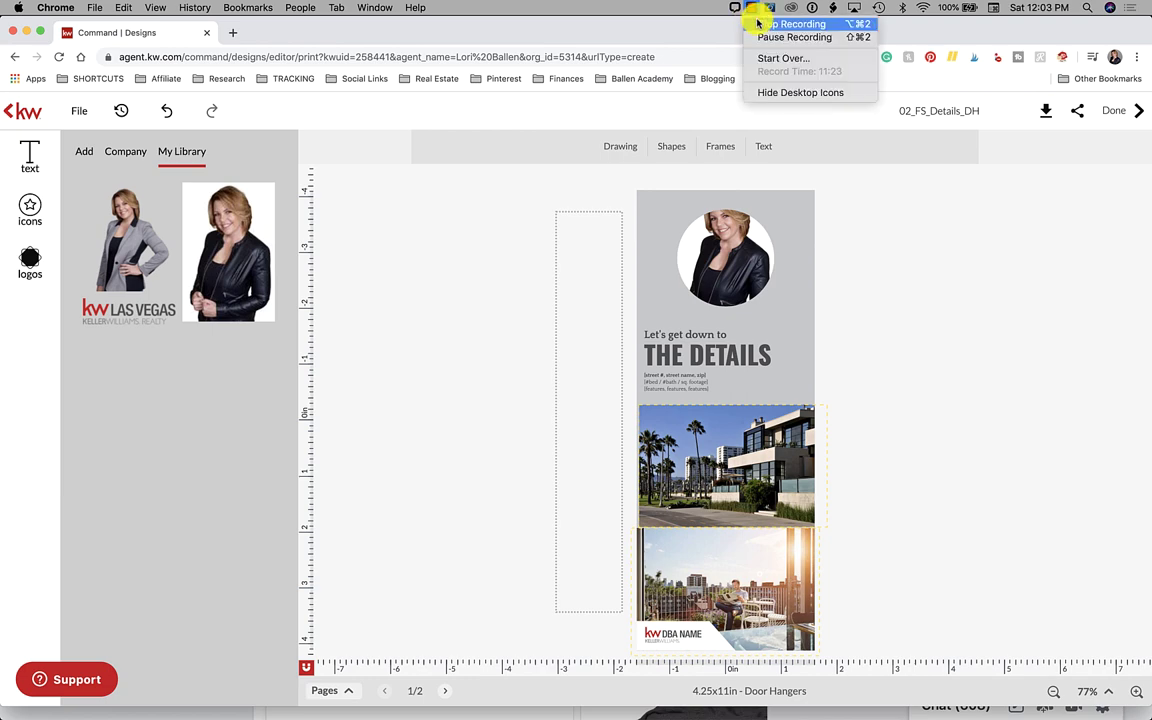